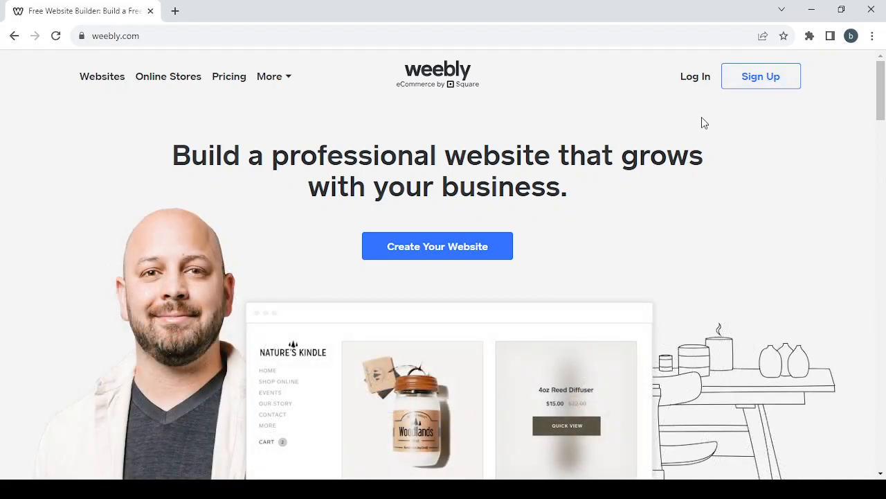
Sign in to Weebly through Square using the saved account's autofilled email and password
{"action": "left_click", "coordinate": [691, 85]}
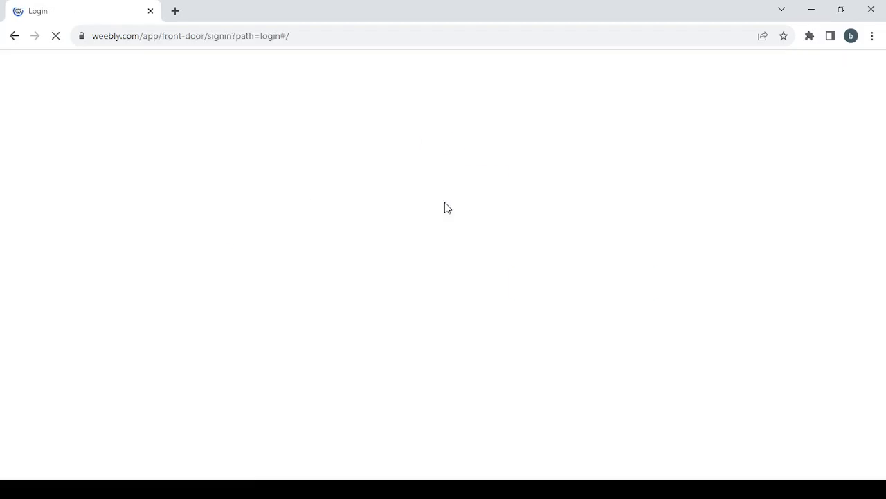
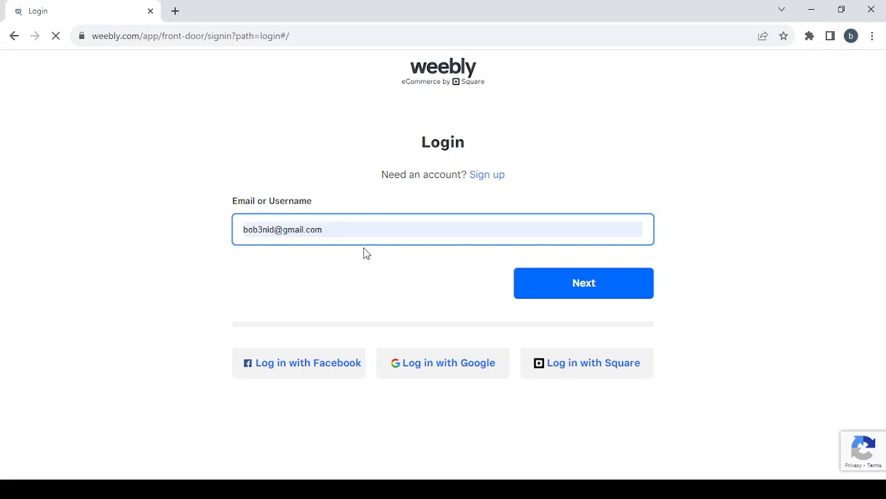
{"action": "left_click", "coordinate": [363, 252]}
{"action": "left_click", "coordinate": [594, 281]}
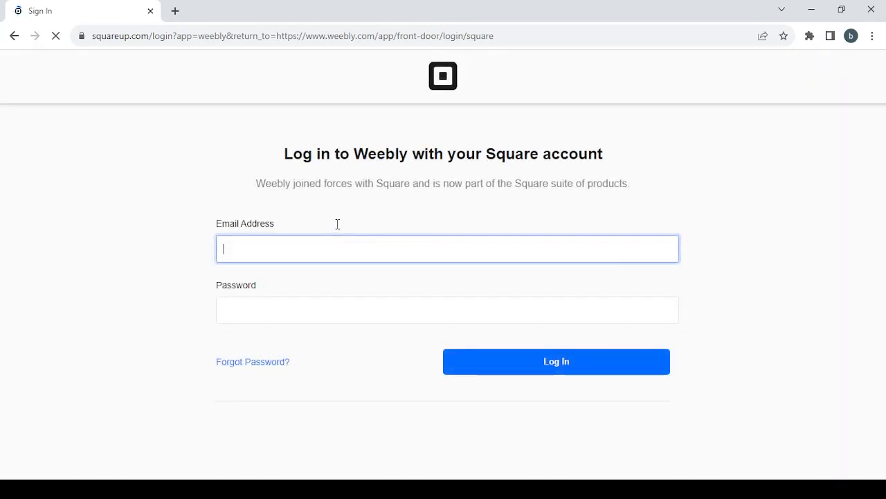
{"action": "left_click", "coordinate": [605, 366]}
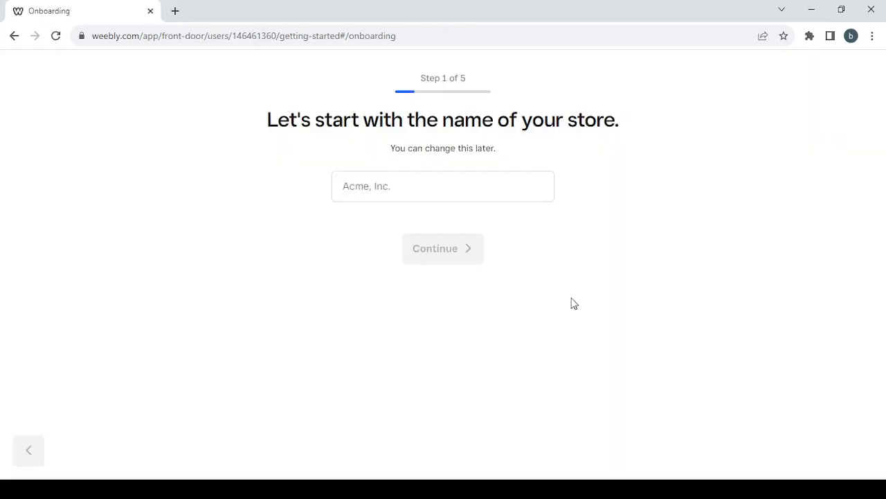
Name the store 'shopping', answer 'No, I'm not selling yet' and 'I'm not sure yet'
{"action": "left_click", "coordinate": [444, 191]}
{"action": "type", "text": "shoppp"}
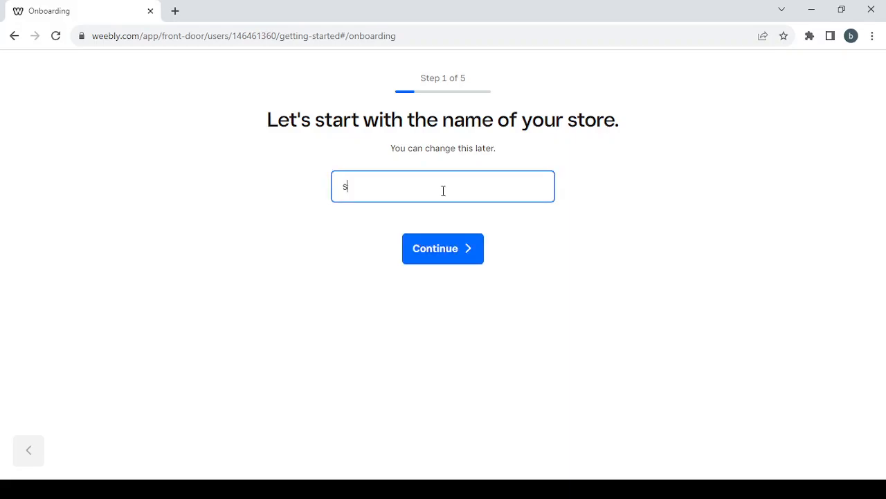
{"action": "key", "text": "BackSpace"}
{"action": "key", "text": "BackSpace"}
{"action": "type", "text": "ping"}
{"action": "left_click", "coordinate": [442, 259]}
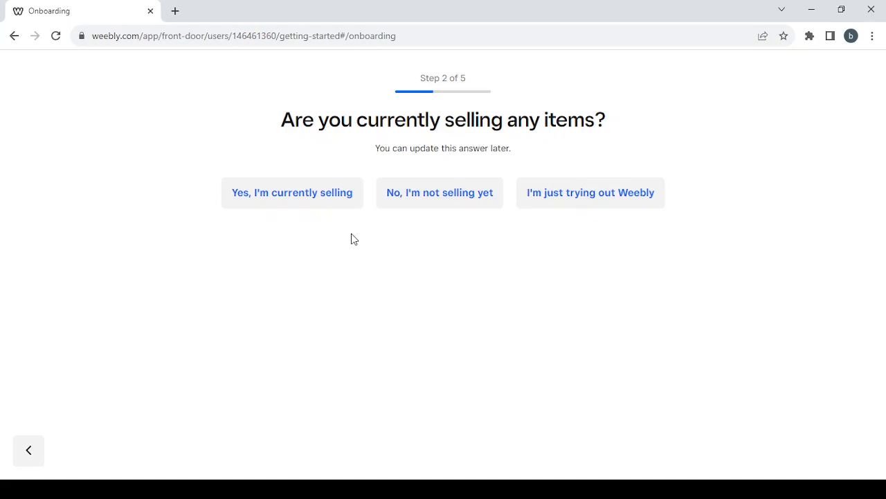
{"action": "left_click", "coordinate": [426, 210]}
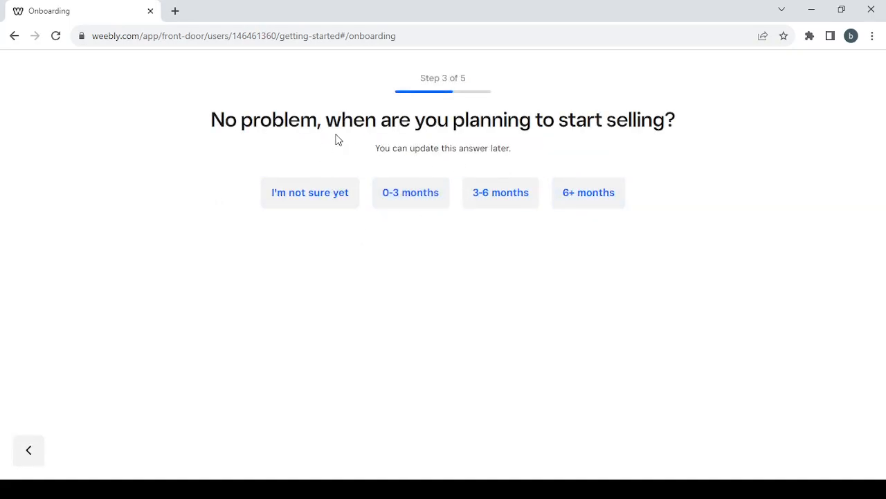
{"action": "left_click", "coordinate": [328, 197]}
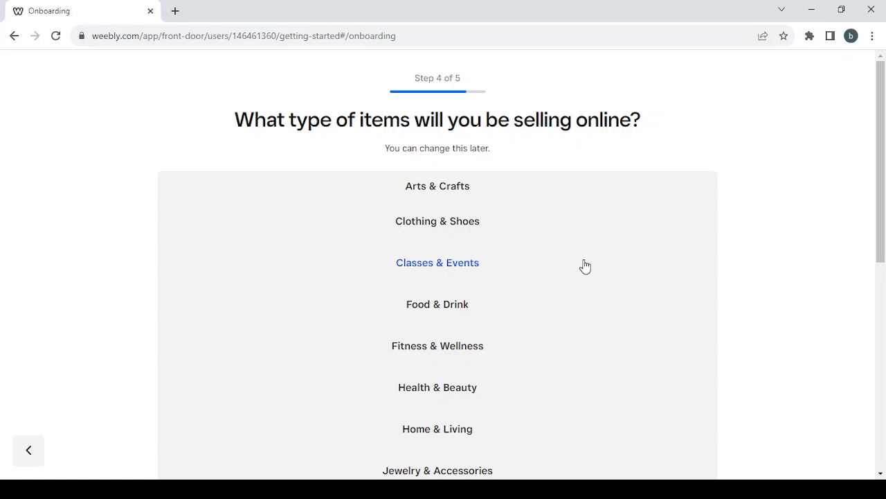
Choose Health & Beauty as the item category and continue to the address step
{"action": "scroll", "coordinate": [585, 267], "scroll_direction": "down", "scroll_amount": 2}
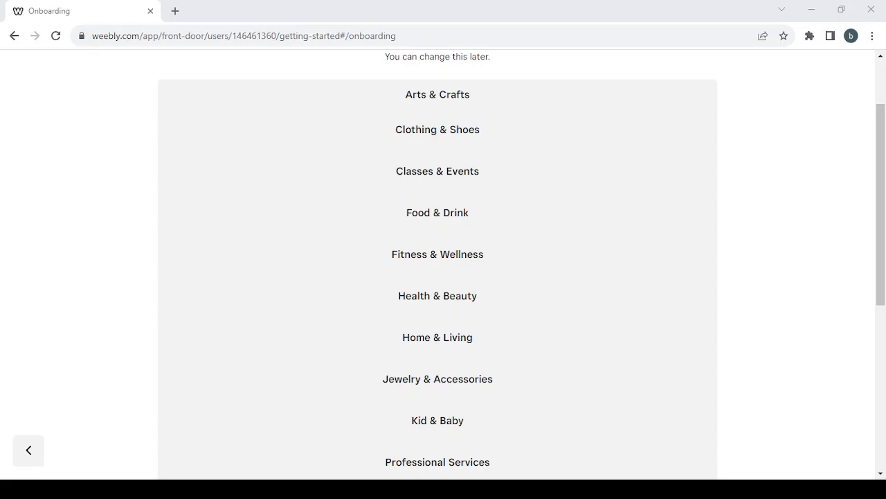
{"action": "scroll", "coordinate": [610, 245], "scroll_direction": "down", "scroll_amount": 2}
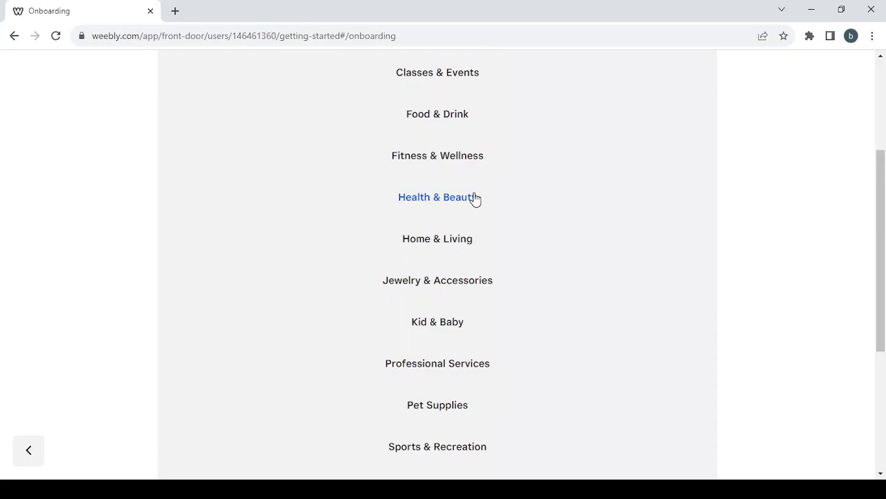
{"action": "left_click", "coordinate": [476, 200]}
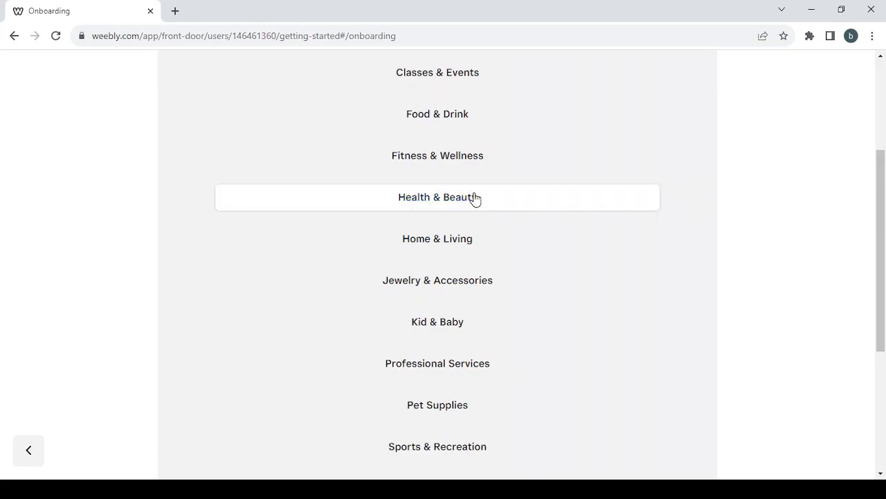
{"action": "scroll", "coordinate": [534, 203], "scroll_direction": "down", "scroll_amount": 2}
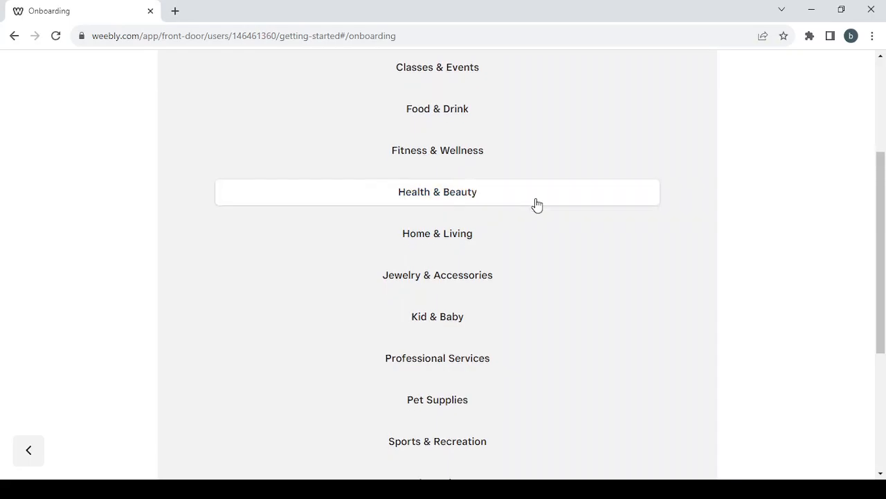
{"action": "scroll", "coordinate": [537, 205], "scroll_direction": "up", "scroll_amount": 4}
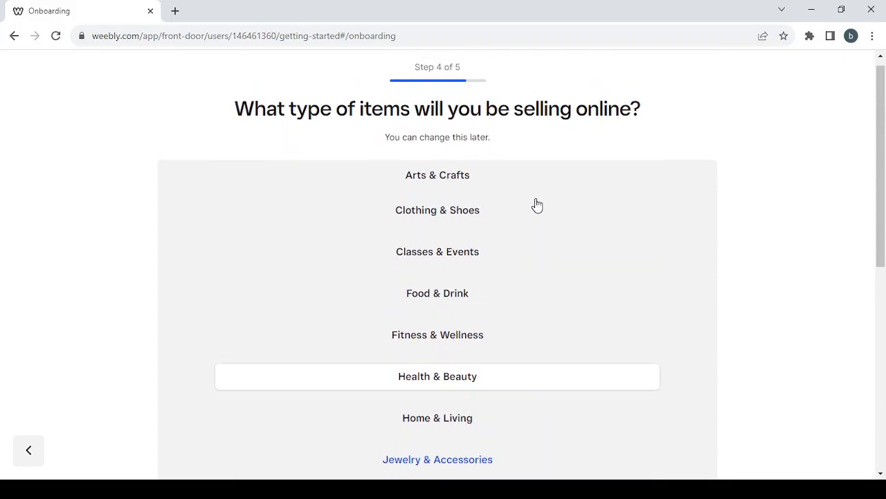
{"action": "scroll", "coordinate": [536, 205], "scroll_direction": "down", "scroll_amount": 6}
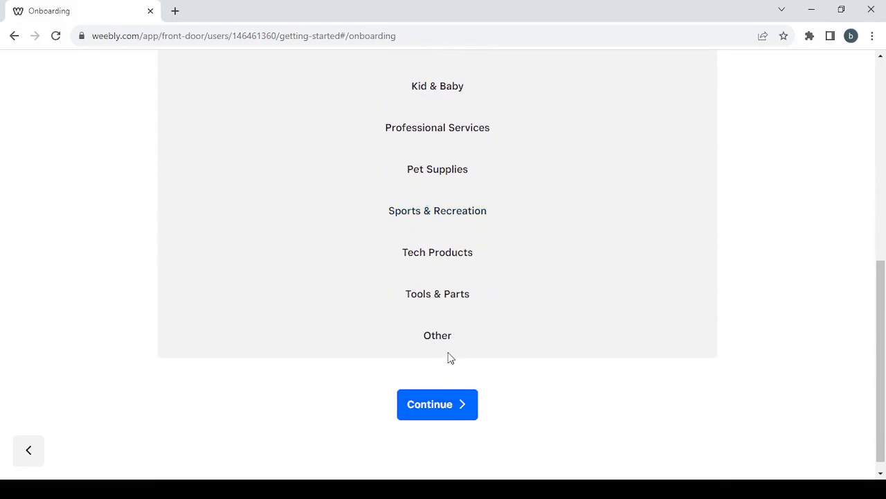
{"action": "left_click", "coordinate": [467, 410]}
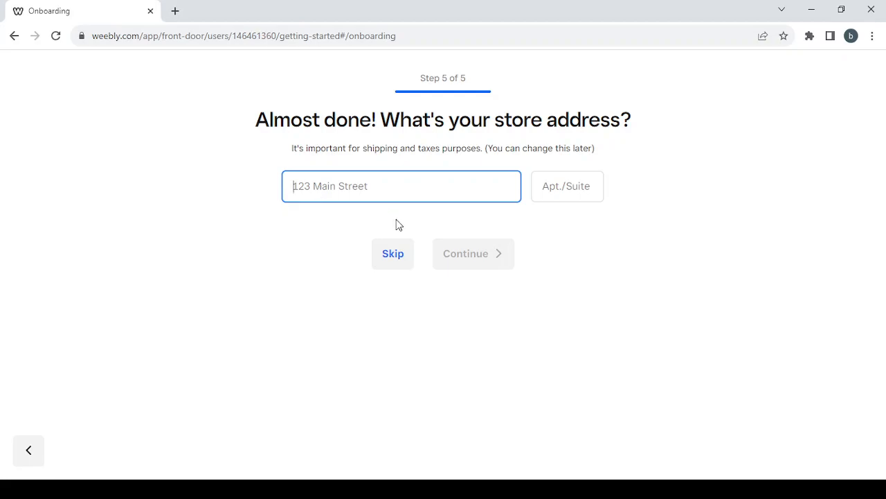
Skip the store address so onboarding finishes on the dashboard
{"action": "left_click", "coordinate": [394, 256]}
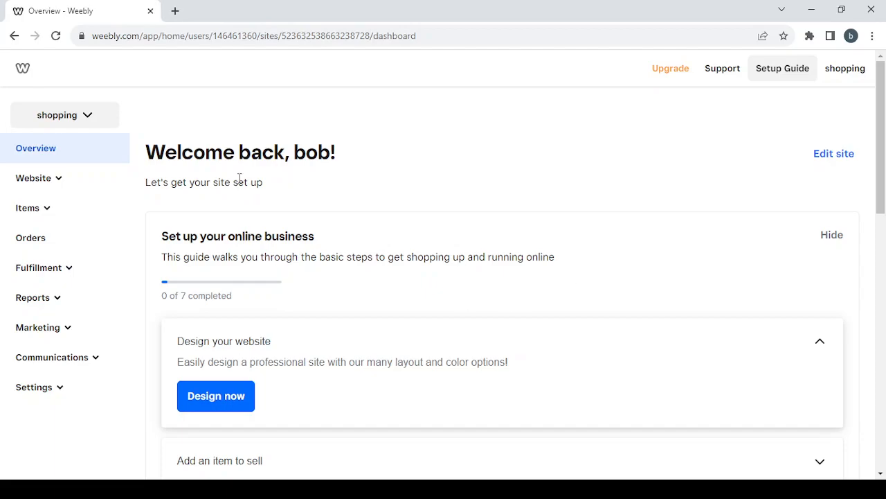
Peek into the Website and Items sidebar sections, then expand Fulfillment to show Pickup and Shipping
{"action": "left_click", "coordinate": [59, 178]}
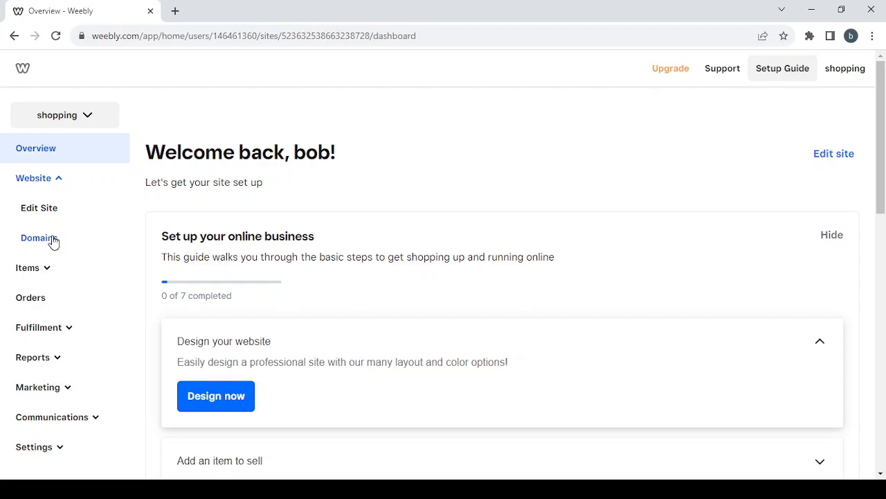
{"action": "left_click", "coordinate": [51, 183]}
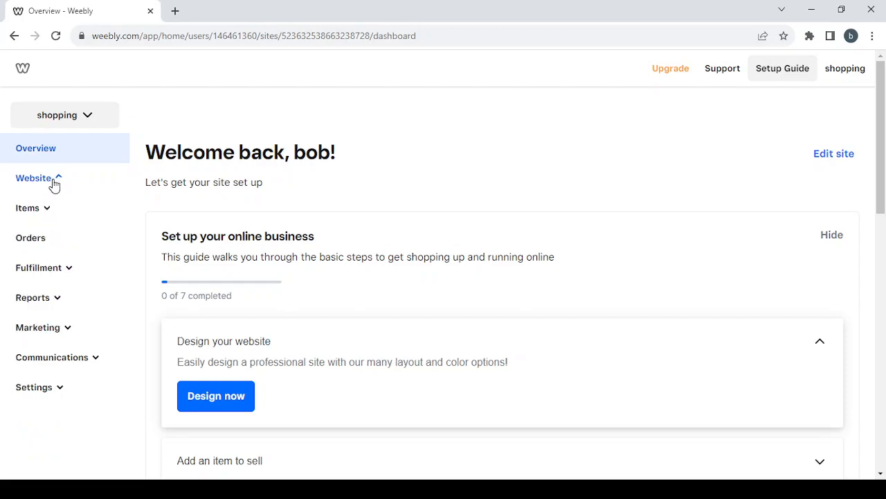
{"action": "left_click", "coordinate": [33, 208]}
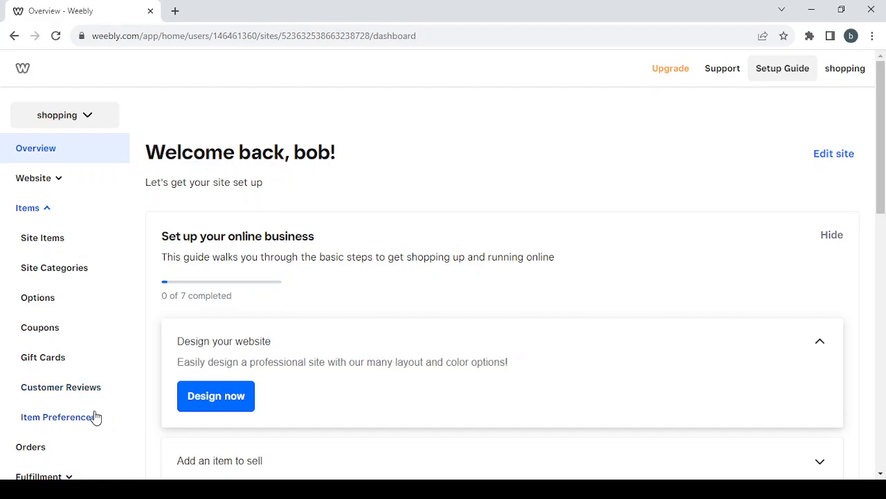
{"action": "left_click", "coordinate": [27, 208]}
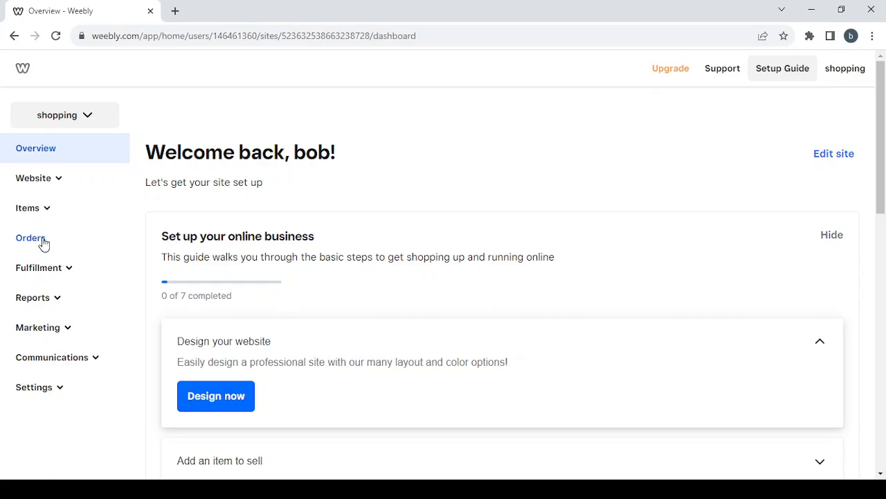
{"action": "left_click", "coordinate": [66, 272]}
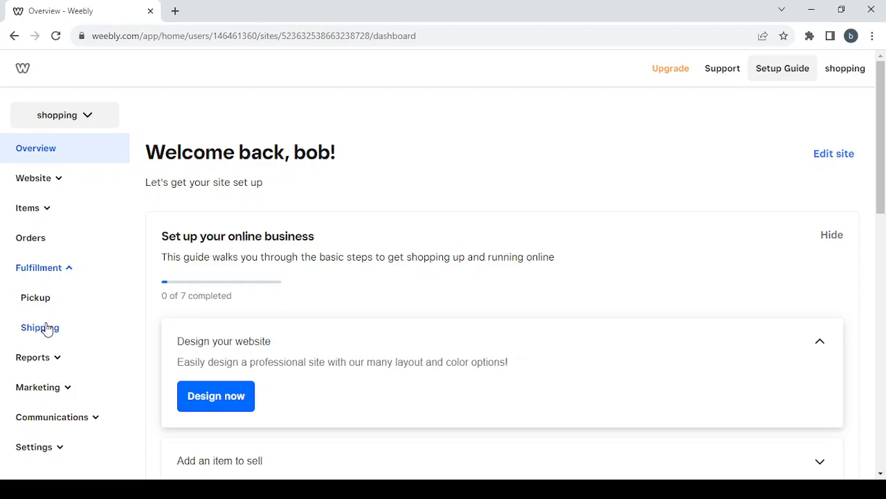
Collapse Fulfillment, expand Reports to review its sub-pages, then collapse Reports again
{"action": "left_click", "coordinate": [60, 271]}
{"action": "left_click", "coordinate": [59, 299]}
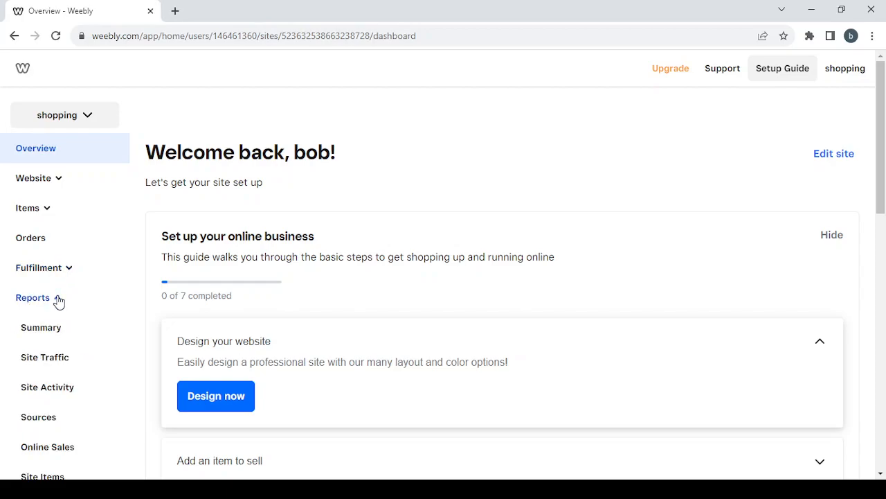
{"action": "scroll", "coordinate": [93, 346], "scroll_direction": "down", "scroll_amount": 1}
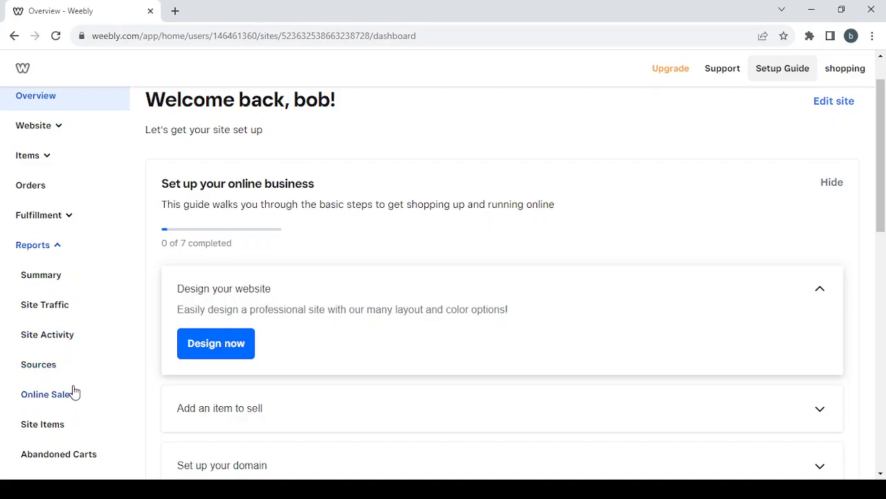
{"action": "scroll", "coordinate": [75, 392], "scroll_direction": "down", "scroll_amount": 1}
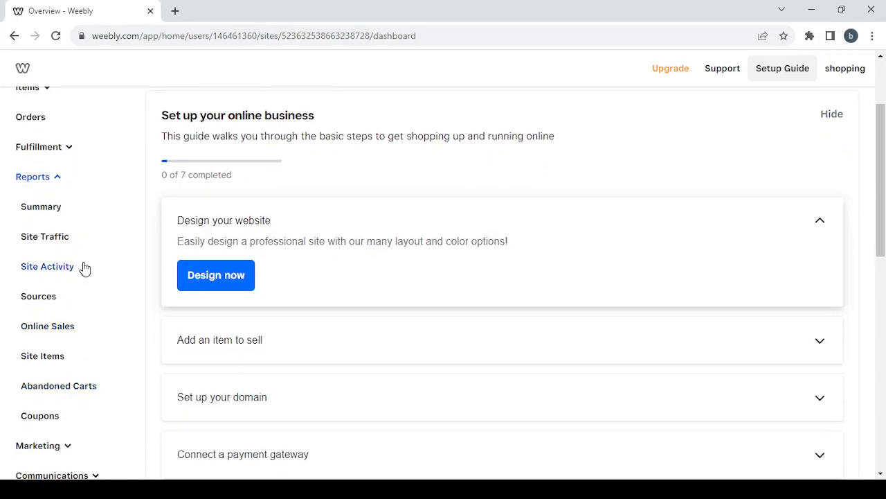
{"action": "scroll", "coordinate": [84, 268], "scroll_direction": "up", "scroll_amount": 1}
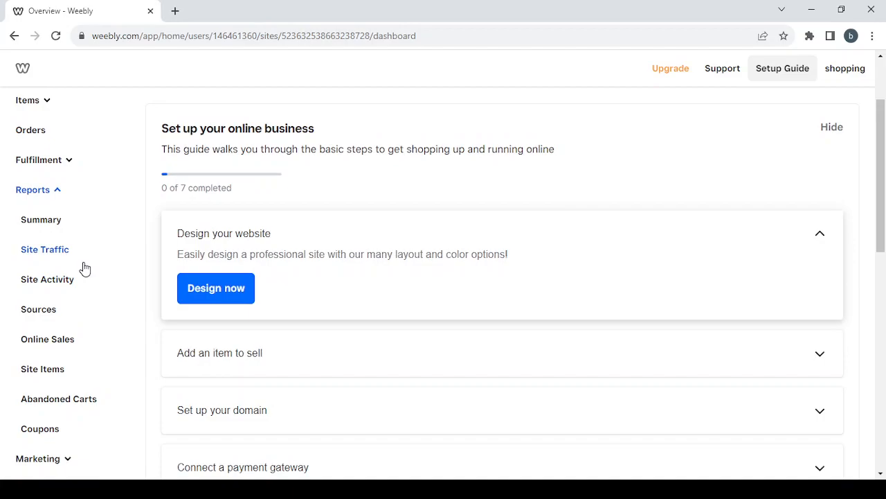
{"action": "scroll", "coordinate": [82, 267], "scroll_direction": "up", "scroll_amount": 1}
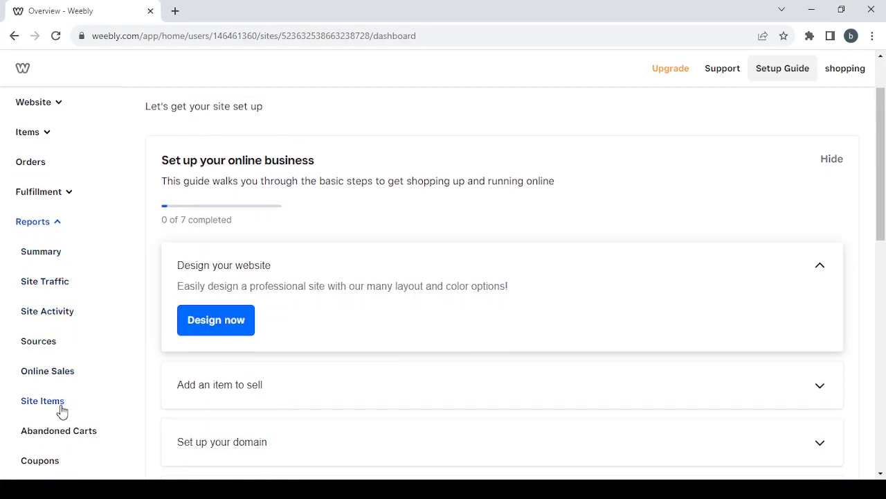
{"action": "left_click", "coordinate": [51, 223]}
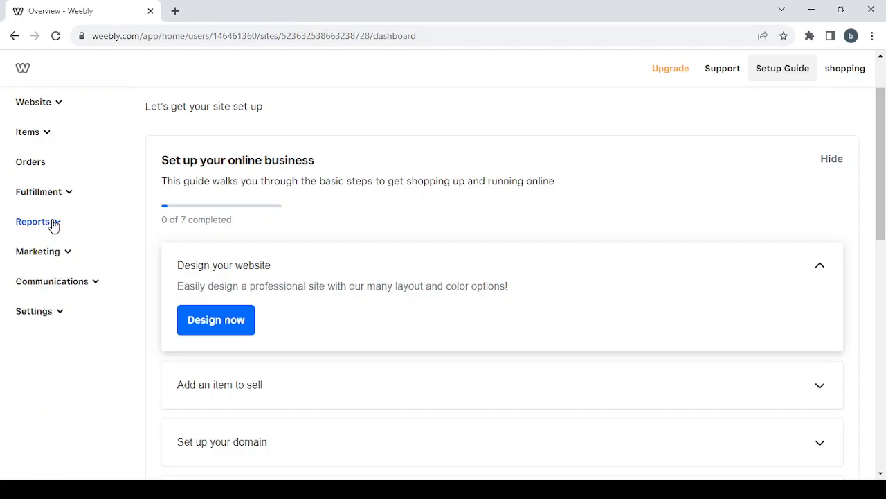
Browse then collapse Marketing and Communications, and expand Settings to list General, Checkout, Sales Taxes, Units
{"action": "left_click", "coordinate": [67, 255]}
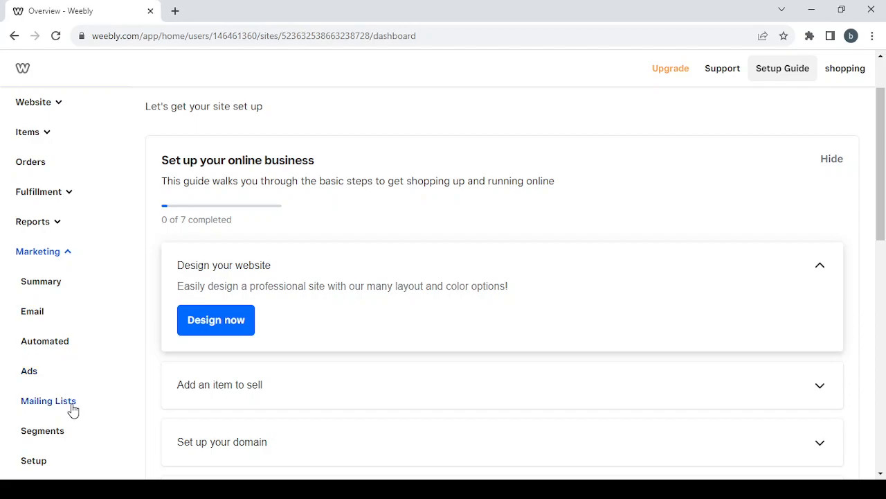
{"action": "scroll", "coordinate": [72, 410], "scroll_direction": "down", "scroll_amount": 1}
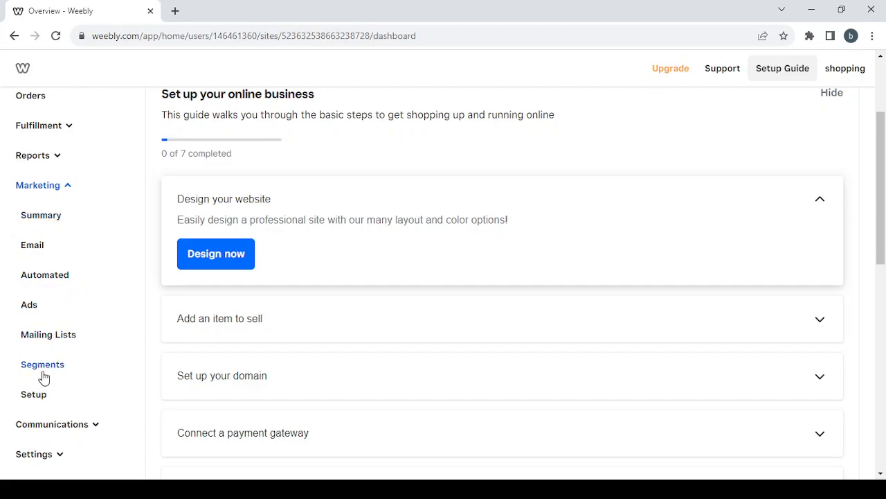
{"action": "left_click", "coordinate": [68, 187]}
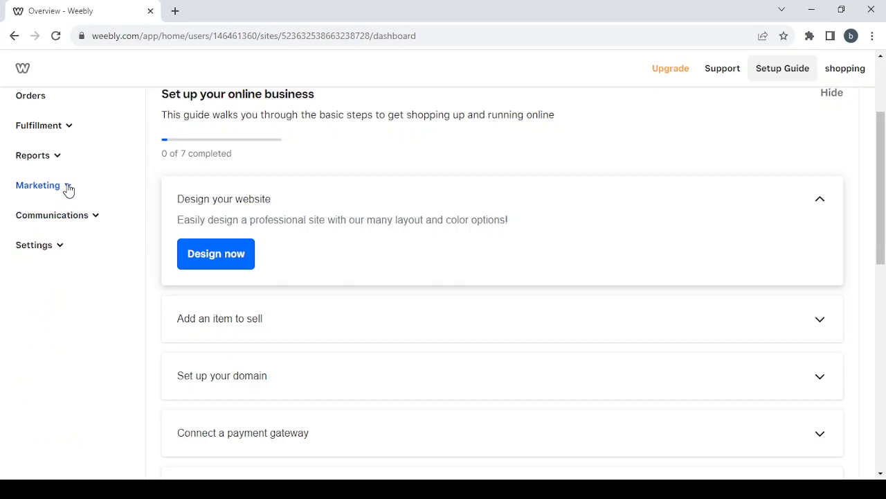
{"action": "left_click", "coordinate": [91, 220]}
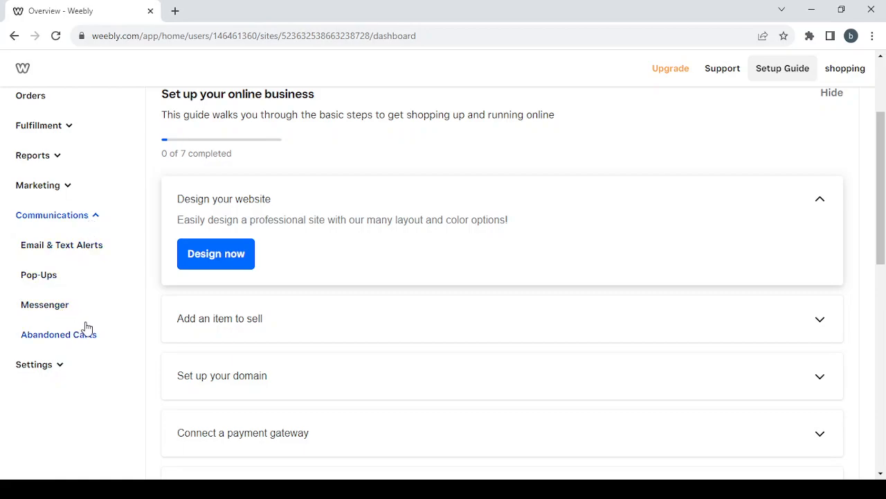
{"action": "left_click", "coordinate": [95, 217]}
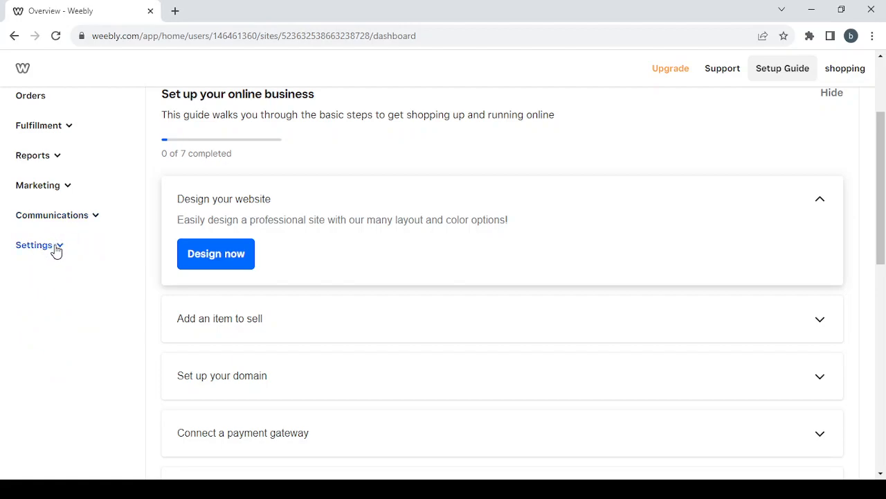
{"action": "left_click", "coordinate": [56, 251]}
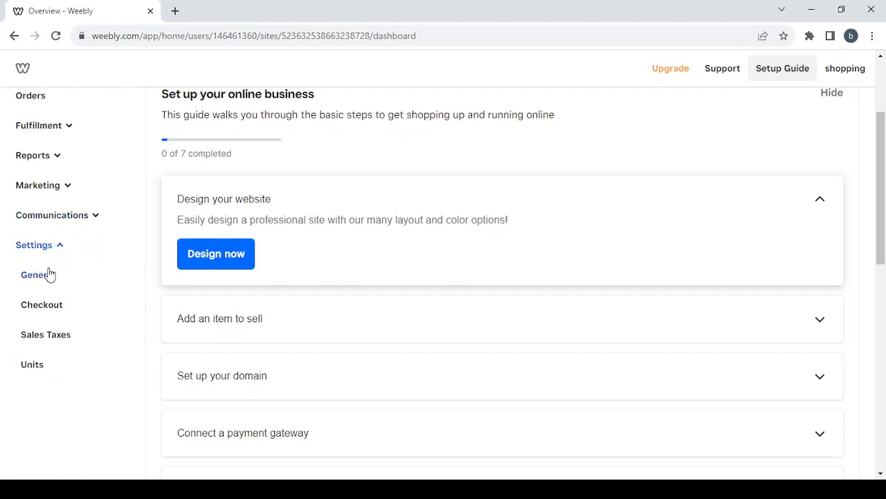
Review the General and Checkout settings, ending on Language & units with English (US) and imperial units
{"action": "left_click", "coordinate": [49, 278]}
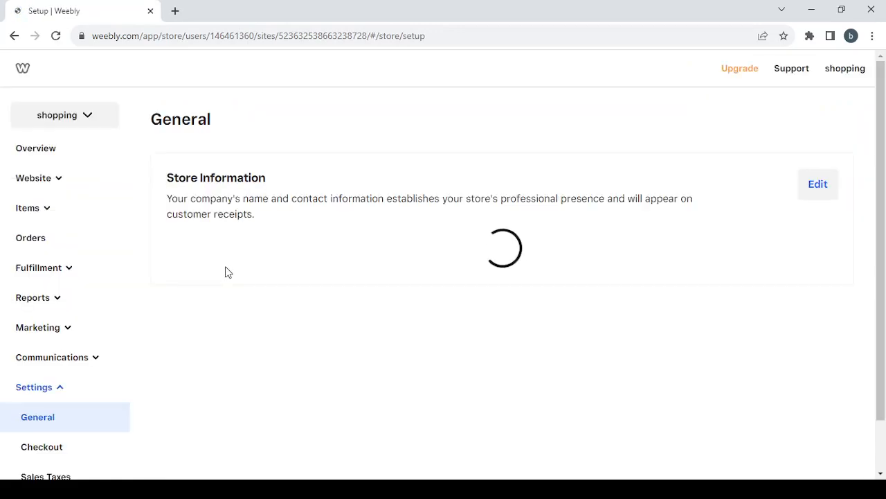
{"action": "scroll", "coordinate": [322, 333], "scroll_direction": "down", "scroll_amount": 3}
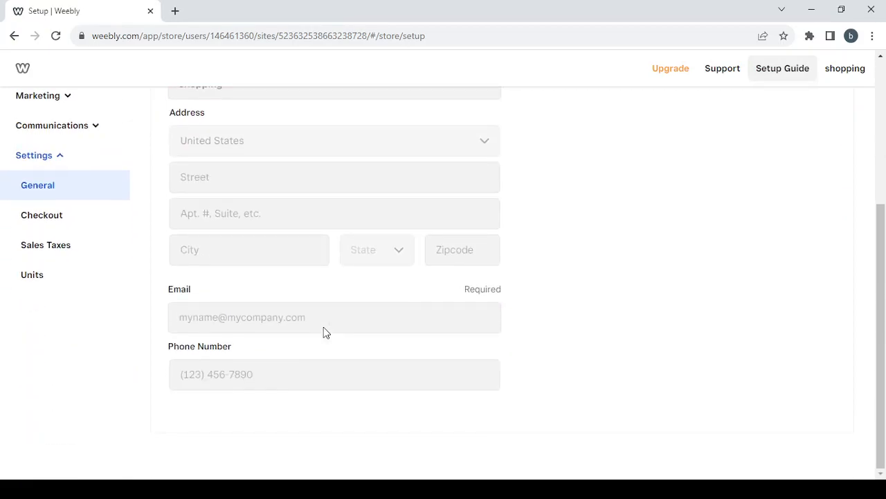
{"action": "scroll", "coordinate": [317, 135], "scroll_direction": "up", "scroll_amount": 1}
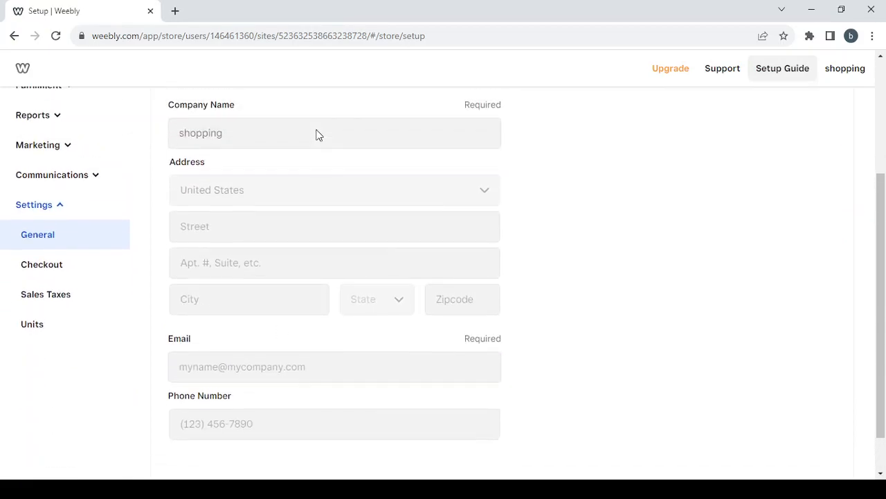
{"action": "left_click", "coordinate": [112, 271]}
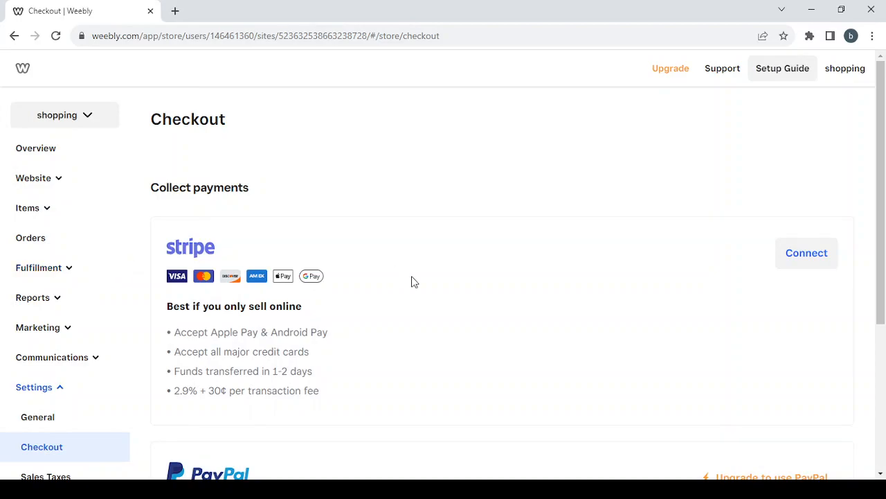
{"action": "scroll", "coordinate": [413, 282], "scroll_direction": "down", "scroll_amount": 2}
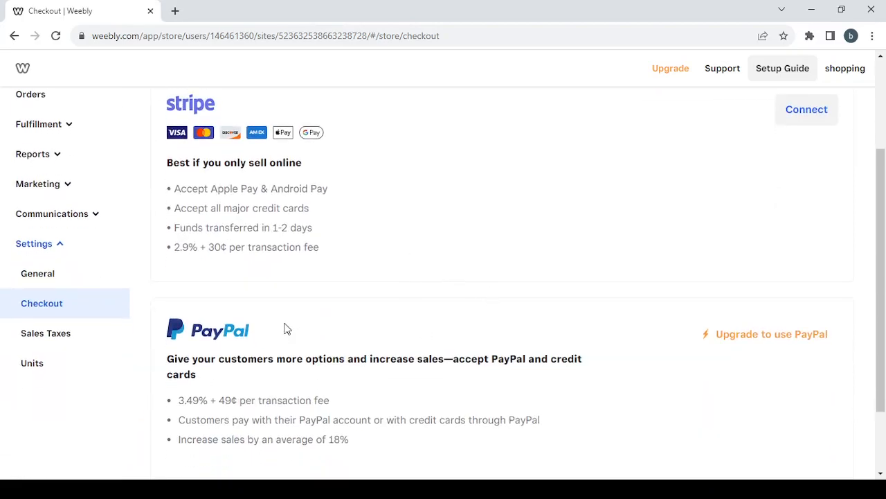
{"action": "scroll", "coordinate": [287, 329], "scroll_direction": "down", "scroll_amount": 1}
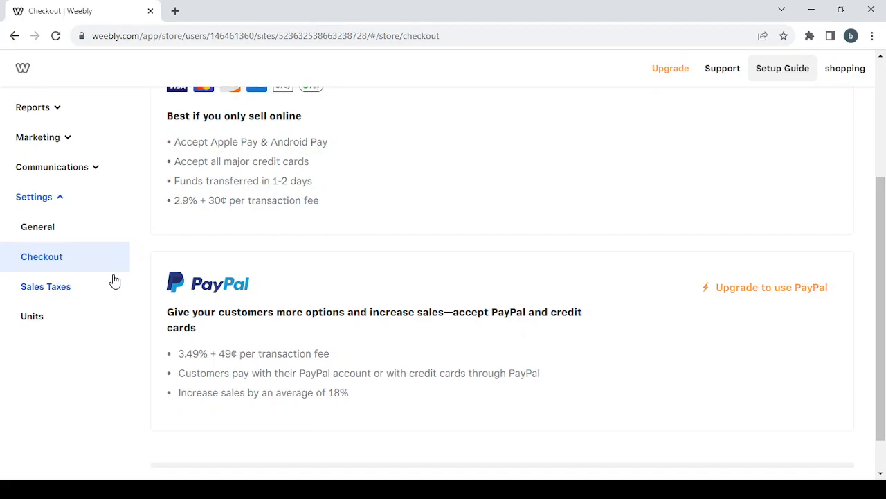
{"action": "left_click", "coordinate": [84, 326]}
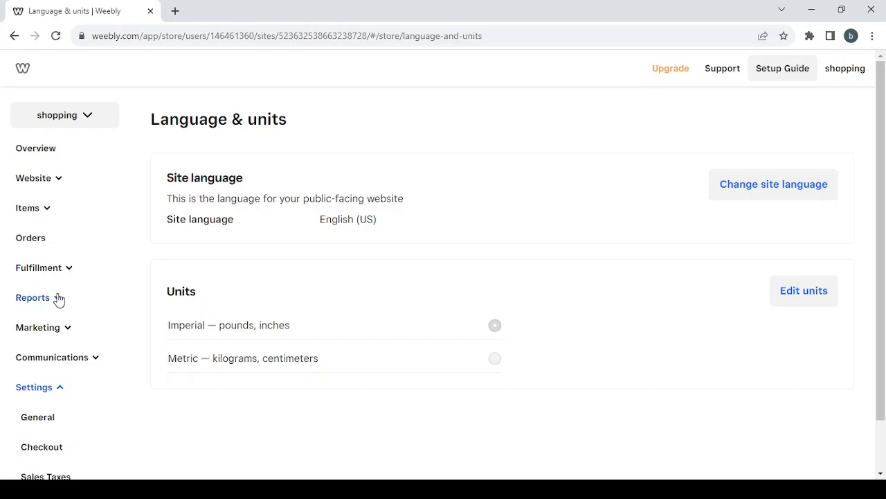
{"action": "scroll", "coordinate": [59, 300], "scroll_direction": "down", "scroll_amount": 2}
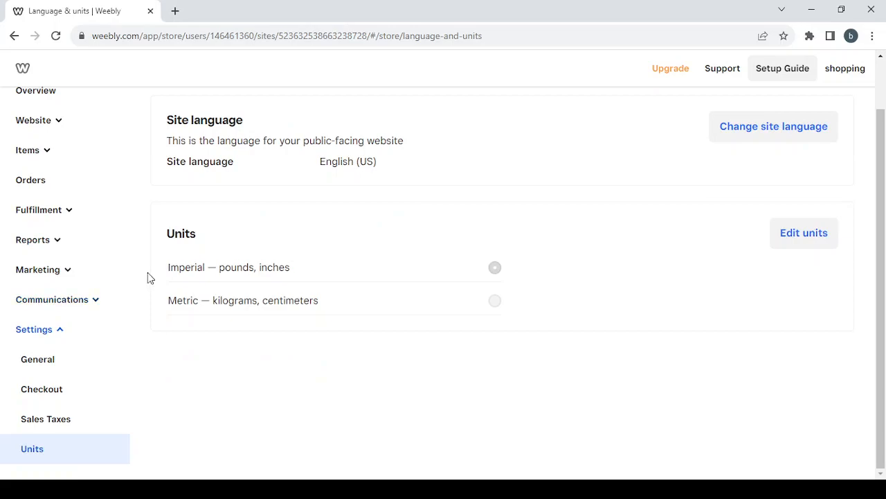
{"action": "scroll", "coordinate": [148, 278], "scroll_direction": "up", "scroll_amount": 2}
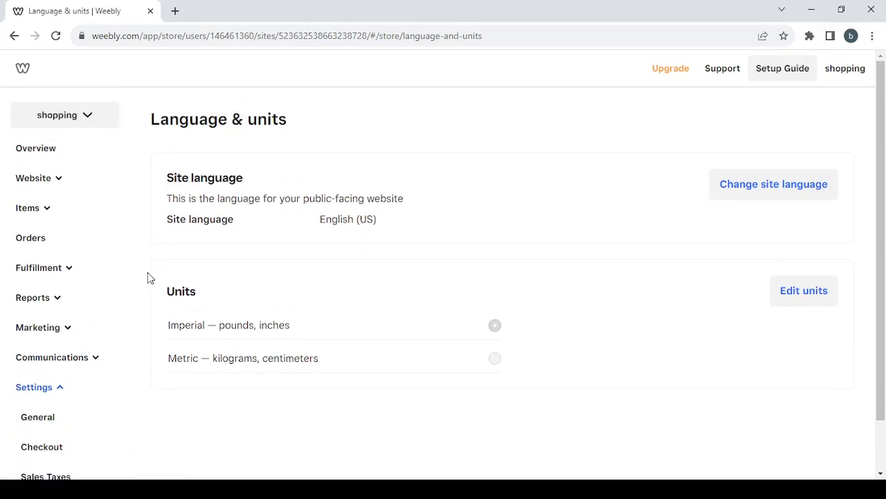
Go back to Overview and launch Edit site to reach the Site styles chooser
{"action": "left_click", "coordinate": [100, 157]}
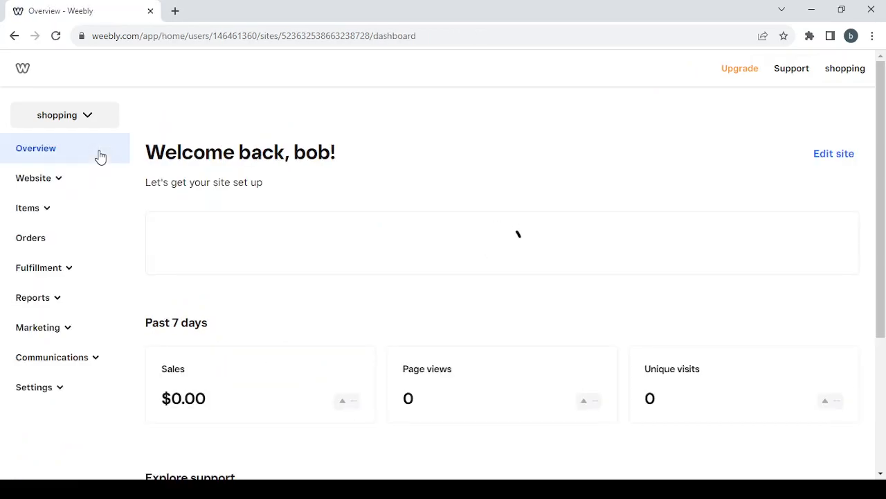
{"action": "left_click", "coordinate": [840, 159]}
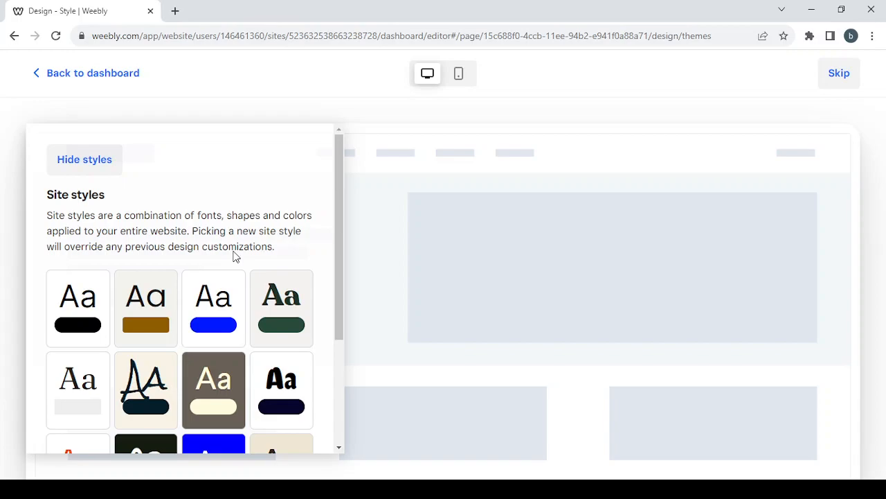
Pick the first site style and preview it across the full shopping homepage with styles hidden
{"action": "scroll", "coordinate": [234, 256], "scroll_direction": "down", "scroll_amount": 2}
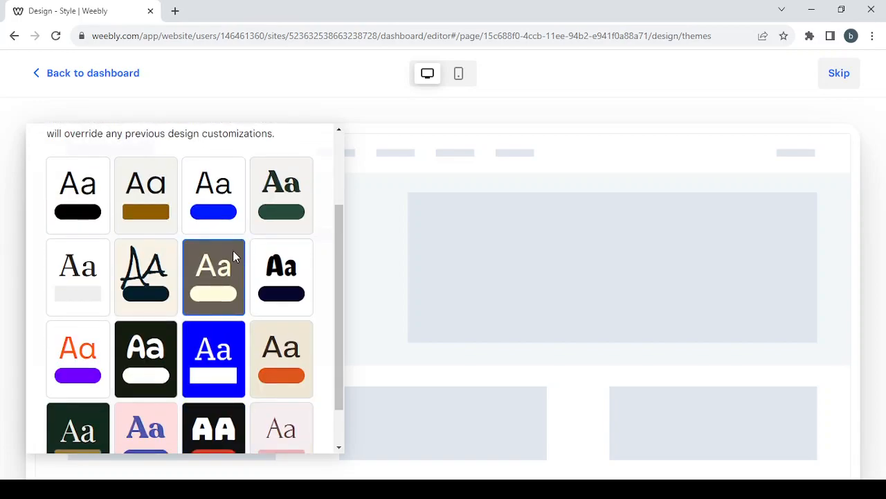
{"action": "scroll", "coordinate": [234, 256], "scroll_direction": "up", "scroll_amount": 2}
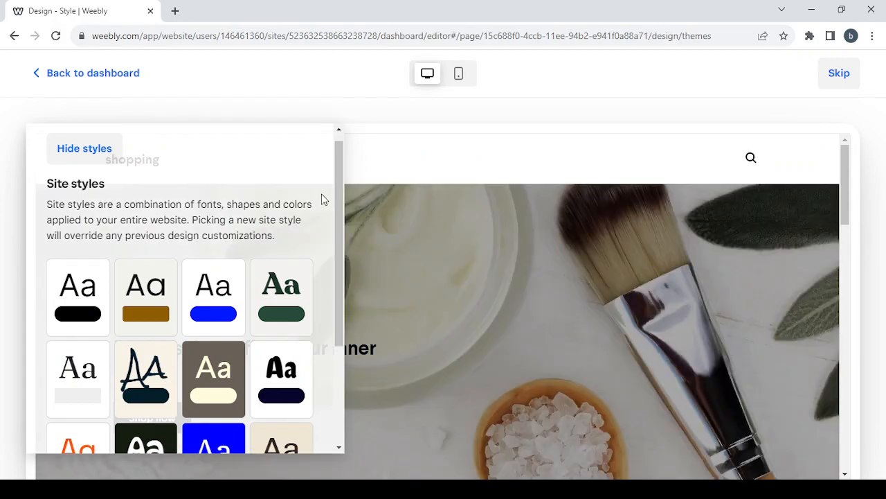
{"action": "left_click", "coordinate": [79, 316]}
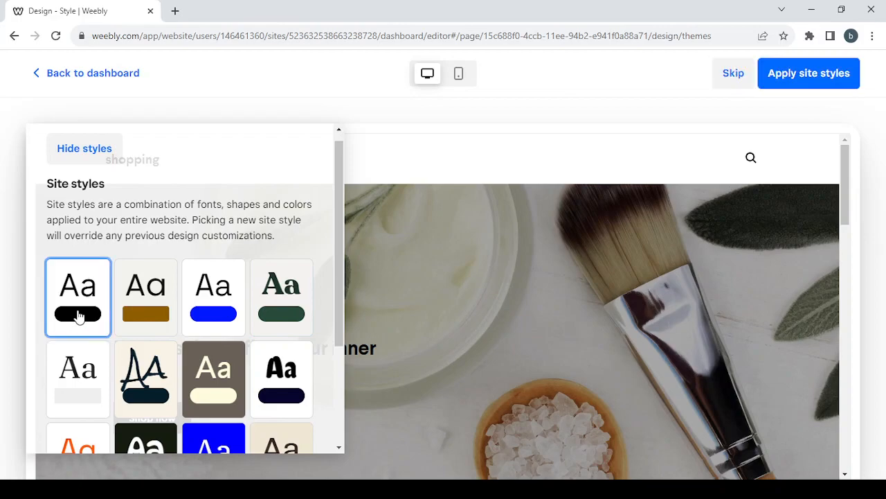
{"action": "left_click", "coordinate": [88, 150]}
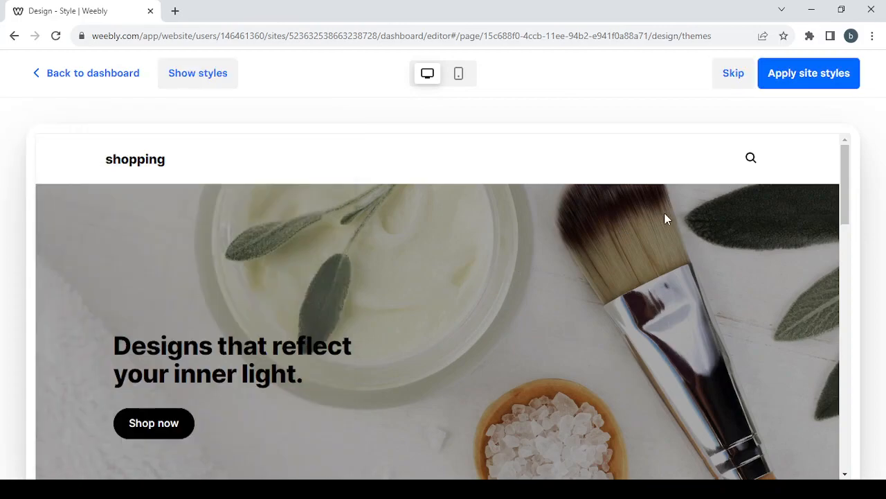
{"action": "scroll", "coordinate": [573, 267], "scroll_direction": "down", "scroll_amount": 5}
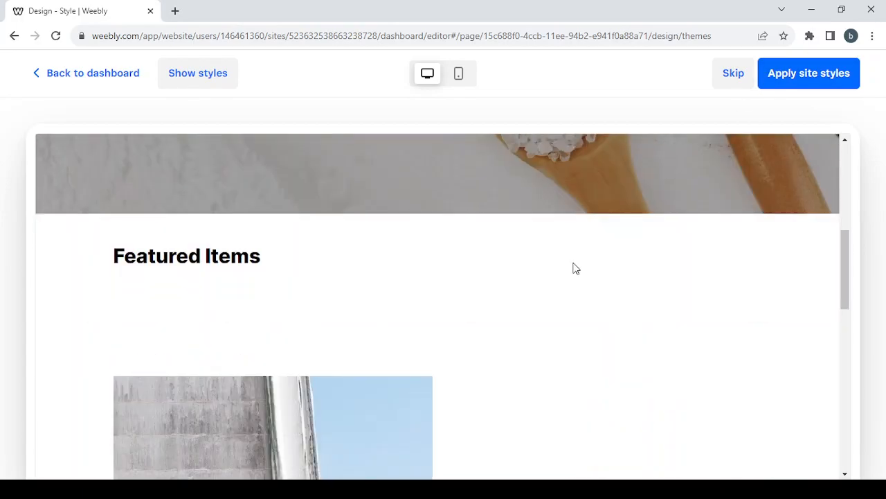
{"action": "scroll", "coordinate": [574, 269], "scroll_direction": "down", "scroll_amount": 10}
{"action": "scroll", "coordinate": [573, 269], "scroll_direction": "up", "scroll_amount": 15}
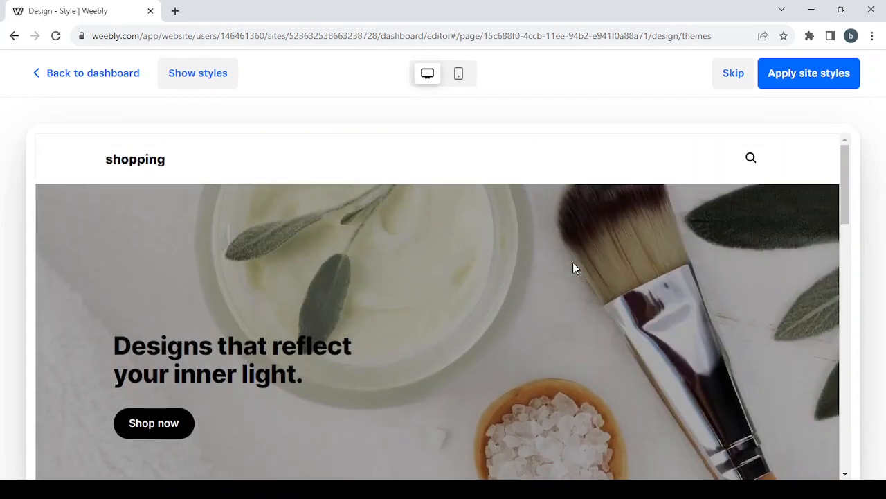
Apply the chosen site style, then set the site font pairing to Comfortaa / Larsseit
{"action": "left_click", "coordinate": [836, 75]}
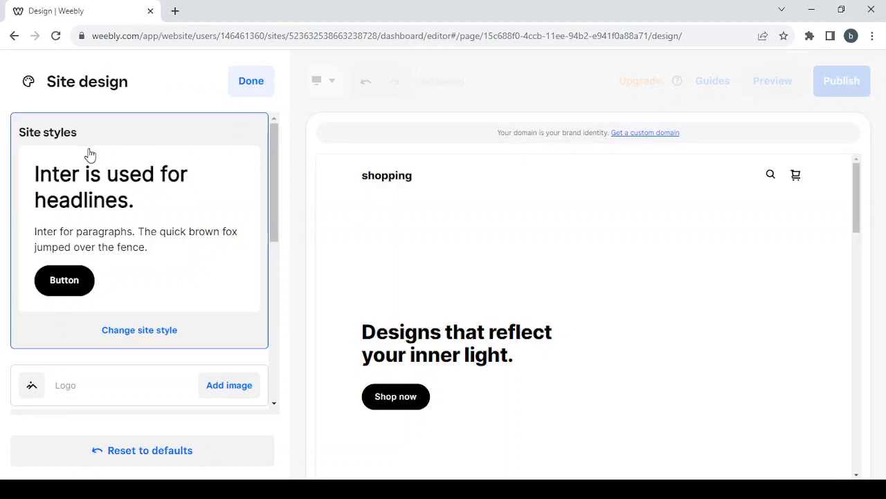
{"action": "scroll", "coordinate": [183, 280], "scroll_direction": "down", "scroll_amount": 2}
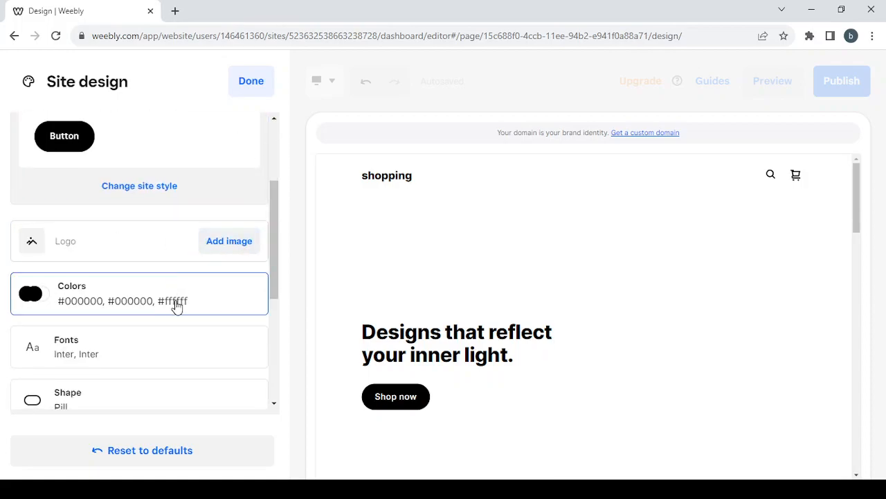
{"action": "left_click", "coordinate": [168, 344]}
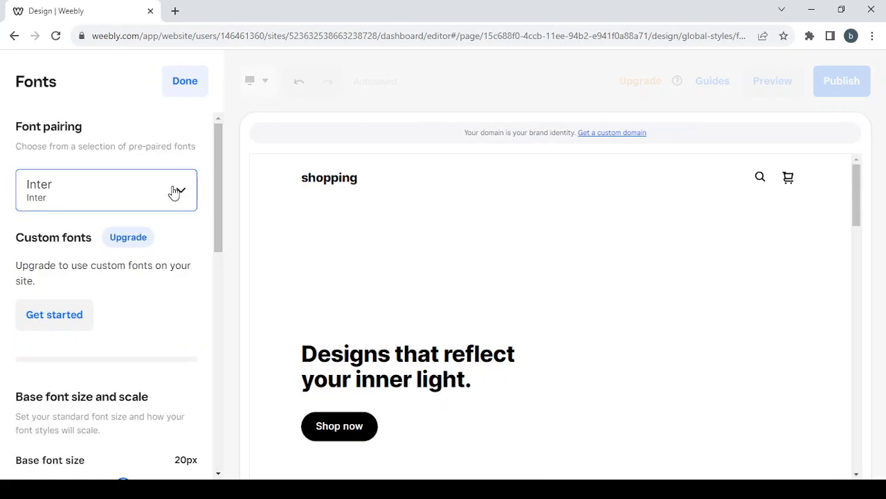
{"action": "left_click", "coordinate": [173, 191]}
{"action": "scroll", "coordinate": [157, 283], "scroll_direction": "down", "scroll_amount": 1}
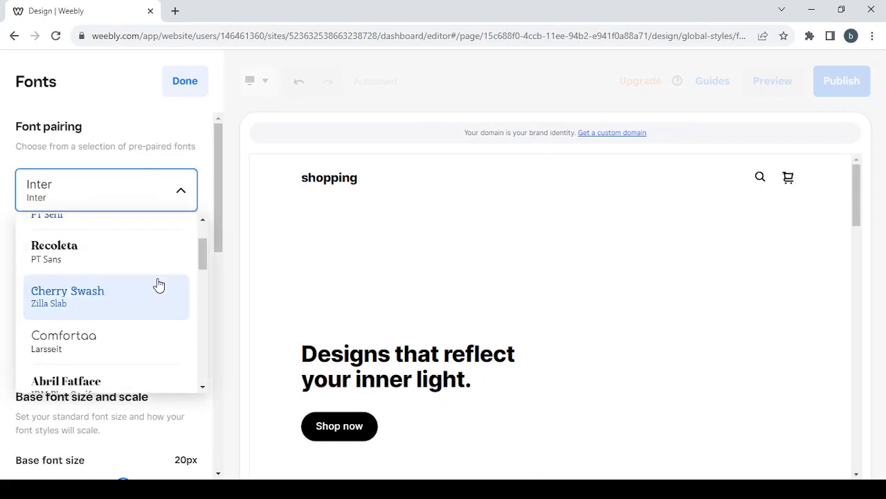
{"action": "left_click", "coordinate": [136, 340]}
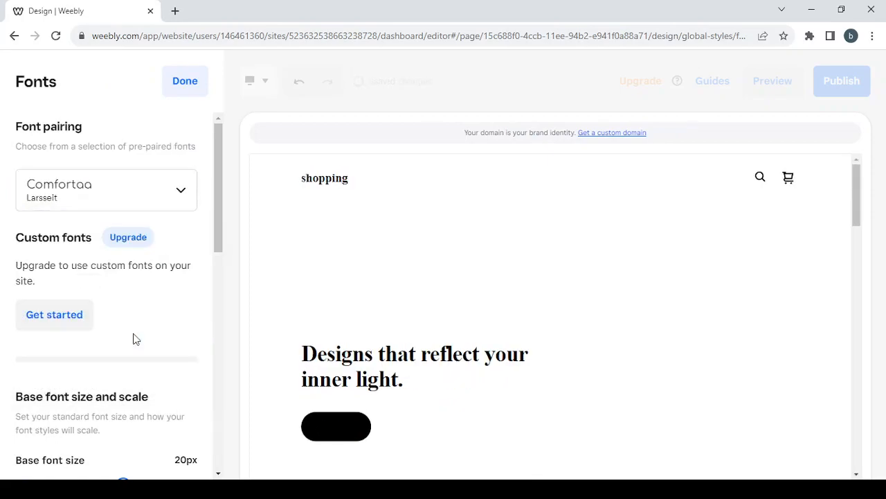
{"action": "left_click", "coordinate": [184, 82]}
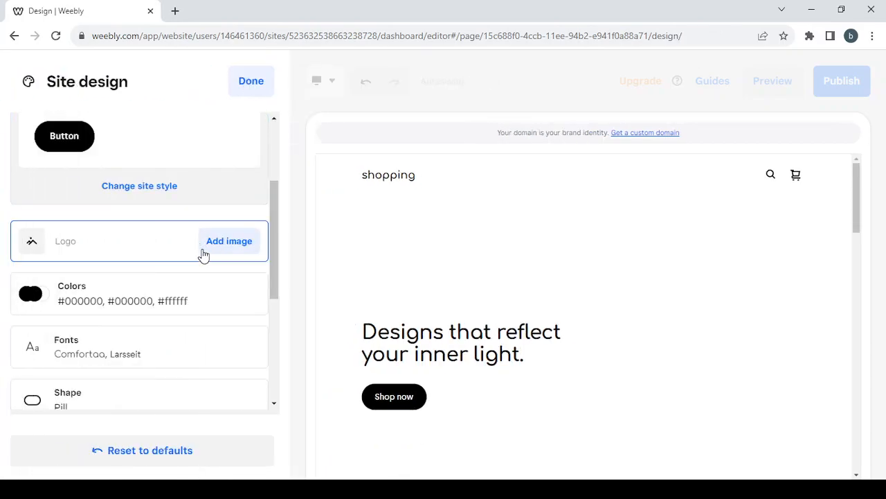
Set the Rounded shape for both buttons/form fields and images
{"action": "scroll", "coordinate": [201, 253], "scroll_direction": "down", "scroll_amount": 2}
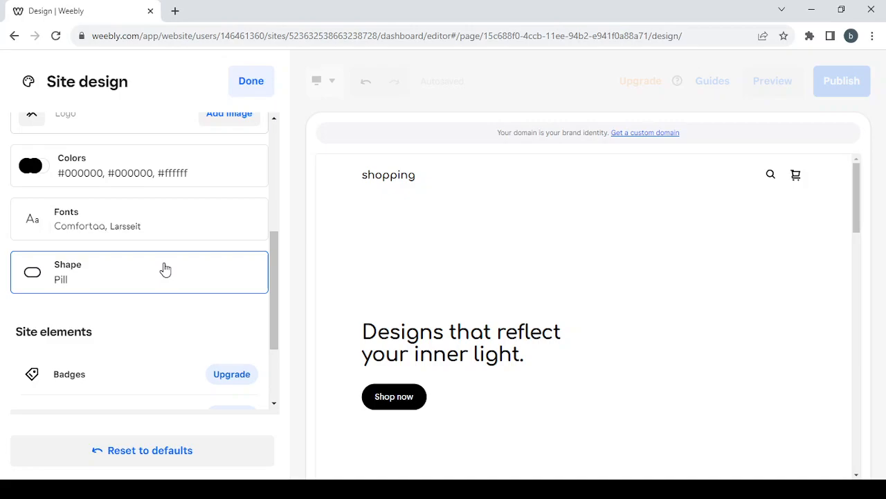
{"action": "left_click", "coordinate": [165, 269]}
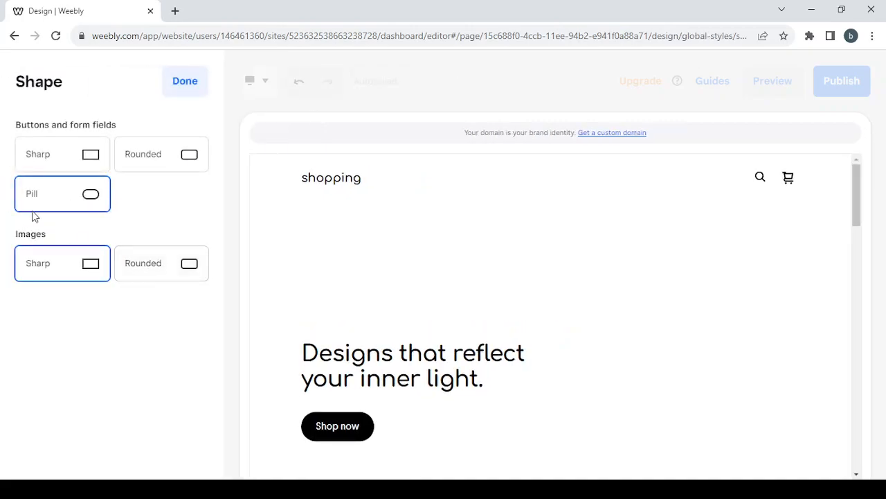
{"action": "left_click", "coordinate": [174, 153]}
{"action": "left_click", "coordinate": [169, 274]}
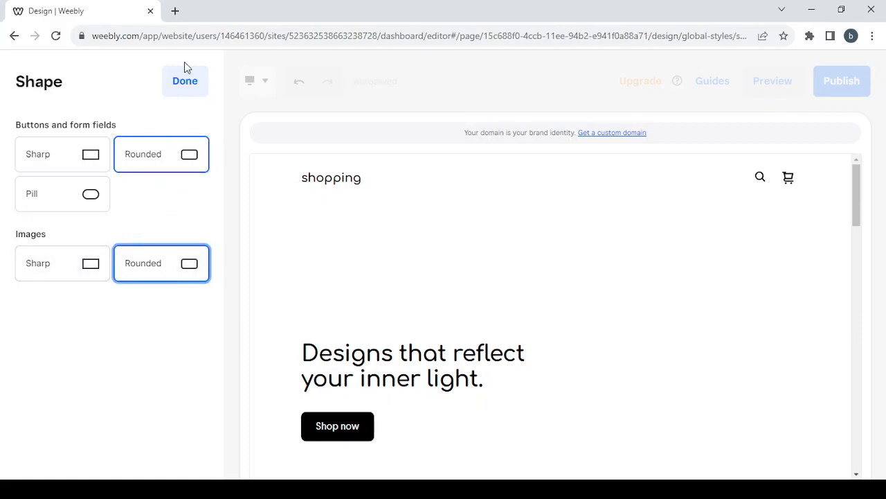
{"action": "left_click", "coordinate": [186, 92]}
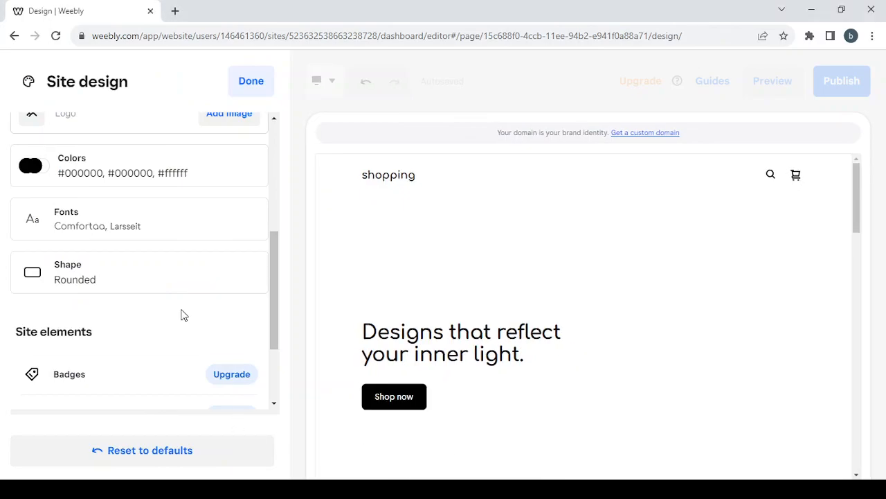
{"action": "scroll", "coordinate": [182, 313], "scroll_direction": "down", "scroll_amount": 3}
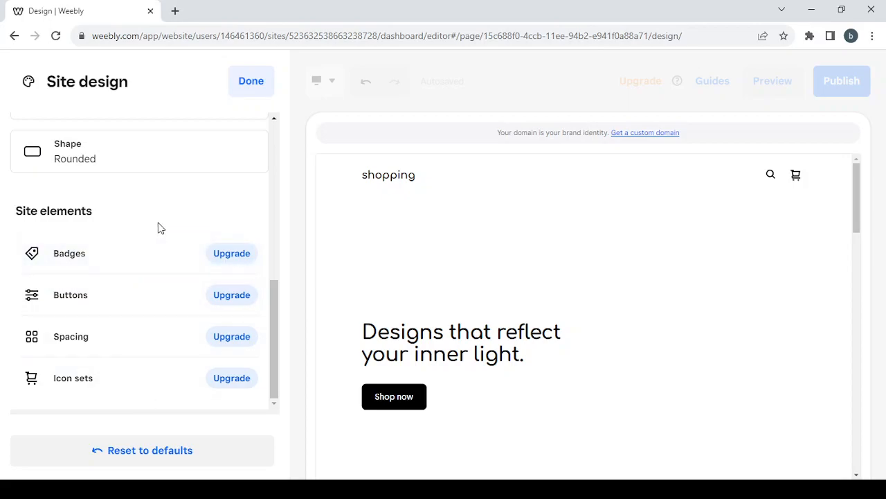
Close the site design settings and search for the domain shopping.com
{"action": "left_click", "coordinate": [241, 94]}
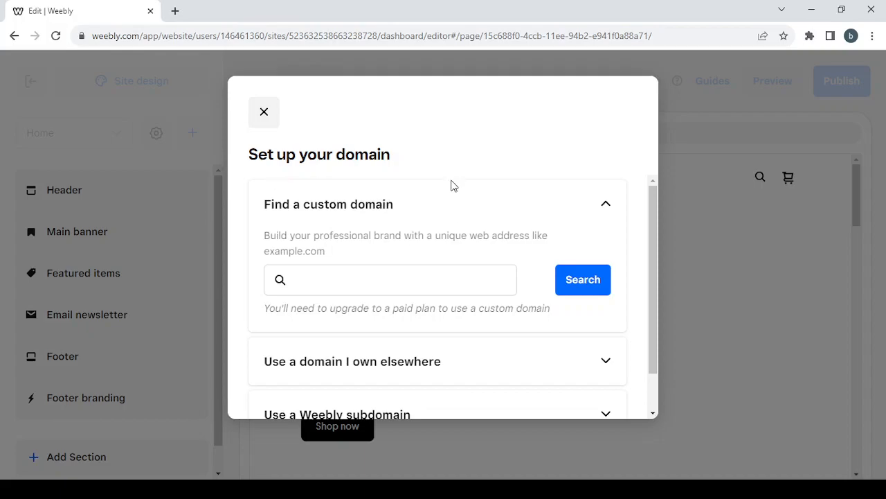
{"action": "scroll", "coordinate": [451, 186], "scroll_direction": "down", "scroll_amount": 1}
{"action": "scroll", "coordinate": [451, 203], "scroll_direction": "up", "scroll_amount": 1}
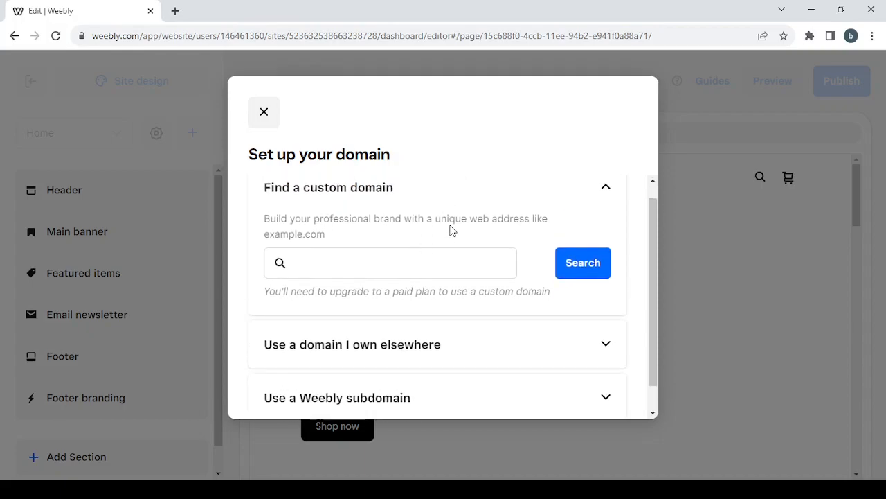
{"action": "left_click", "coordinate": [328, 251]}
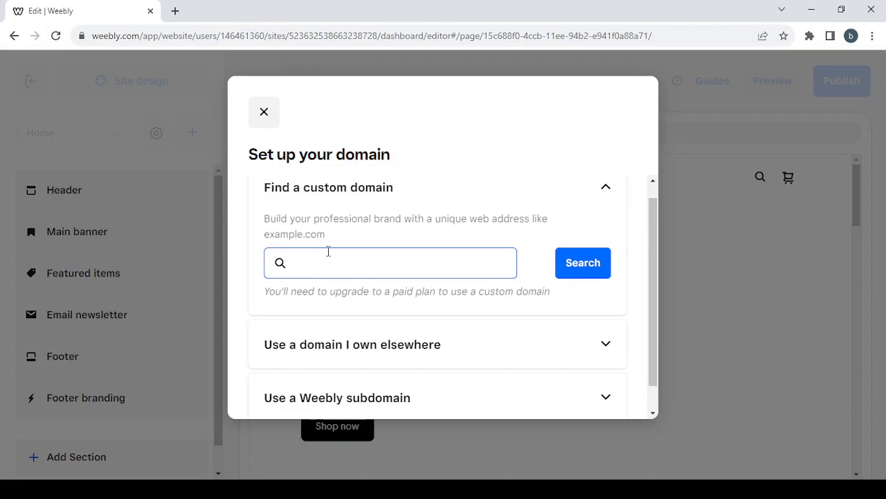
{"action": "left_click", "coordinate": [390, 259]}
{"action": "type", "text": "shopping"}
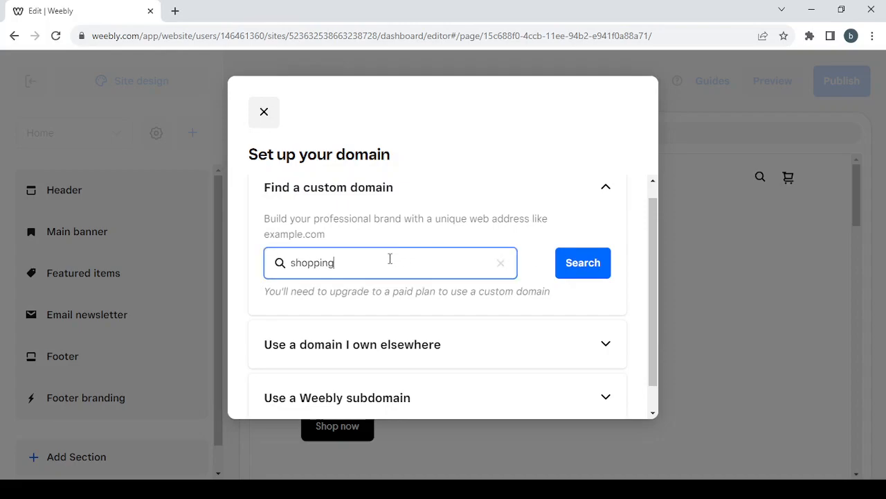
{"action": "type", "text": ".com"}
{"action": "left_click", "coordinate": [588, 271]}
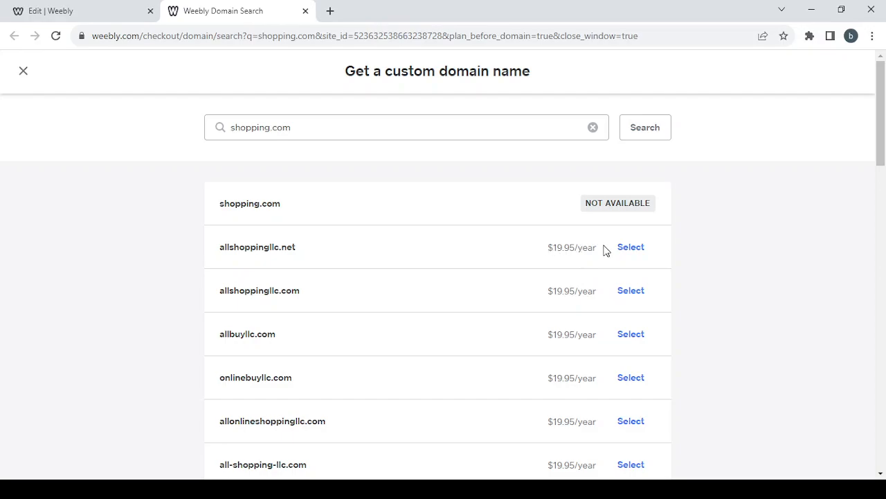
Review the results showing shopping.com unavailable, then close the results tab
{"action": "scroll", "coordinate": [502, 258], "scroll_direction": "down", "scroll_amount": 1}
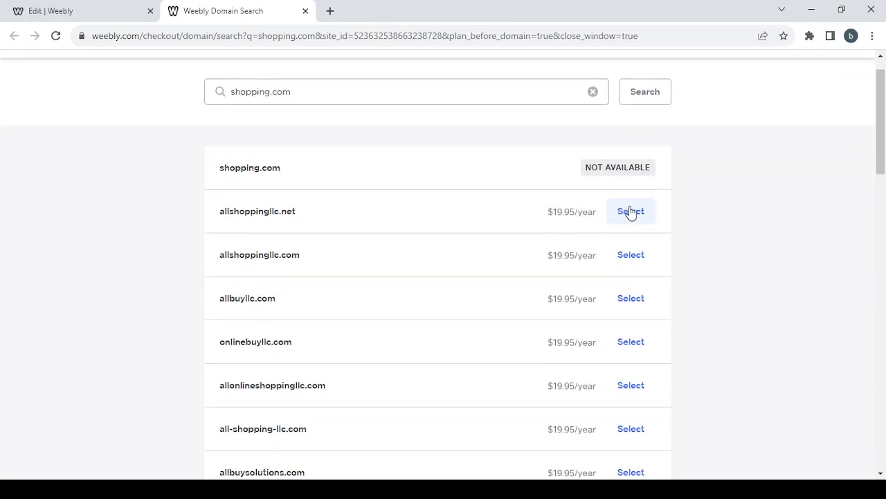
{"action": "left_click", "coordinate": [305, 11]}
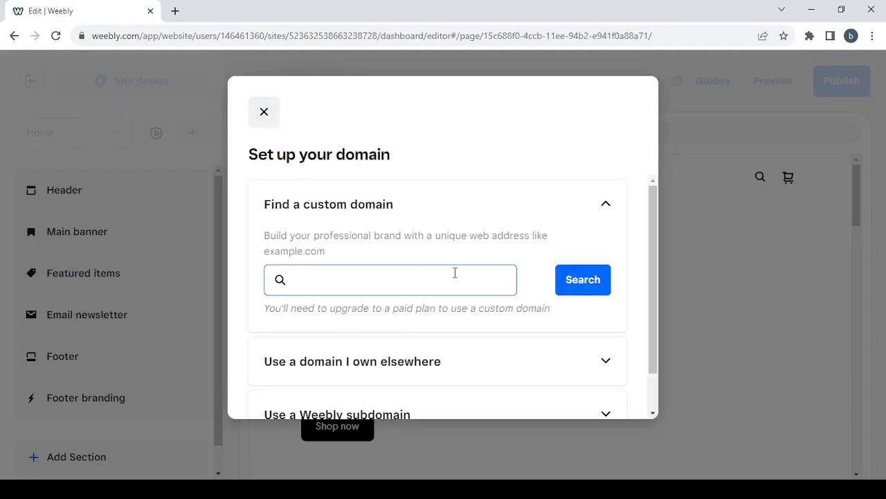
{"action": "scroll", "coordinate": [455, 275], "scroll_direction": "down", "scroll_amount": 2}
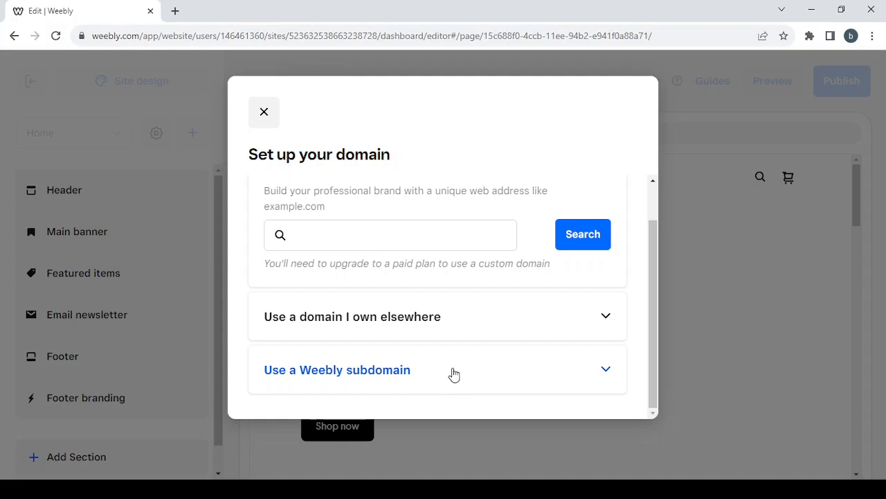
{"action": "scroll", "coordinate": [429, 325], "scroll_direction": "up", "scroll_amount": 1}
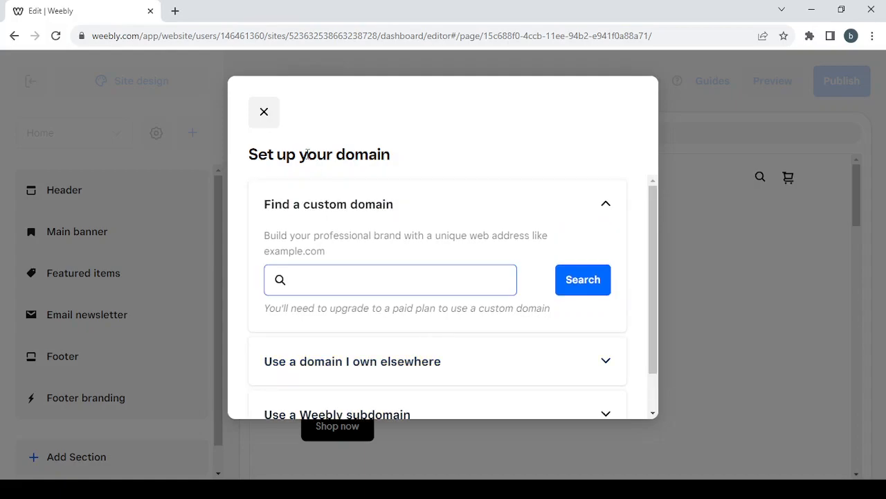
Close the domain setup dialog and dismiss both tour tips
{"action": "left_click", "coordinate": [259, 113]}
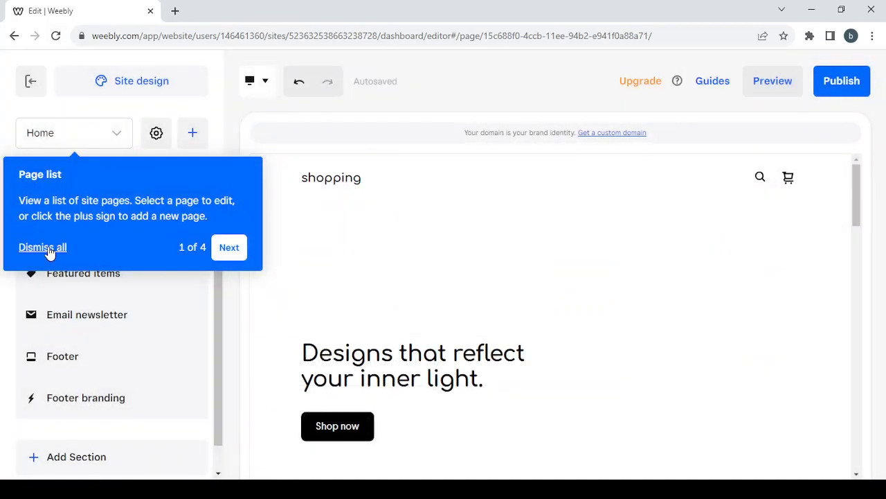
{"action": "left_click", "coordinate": [50, 253]}
{"action": "left_click", "coordinate": [254, 167]}
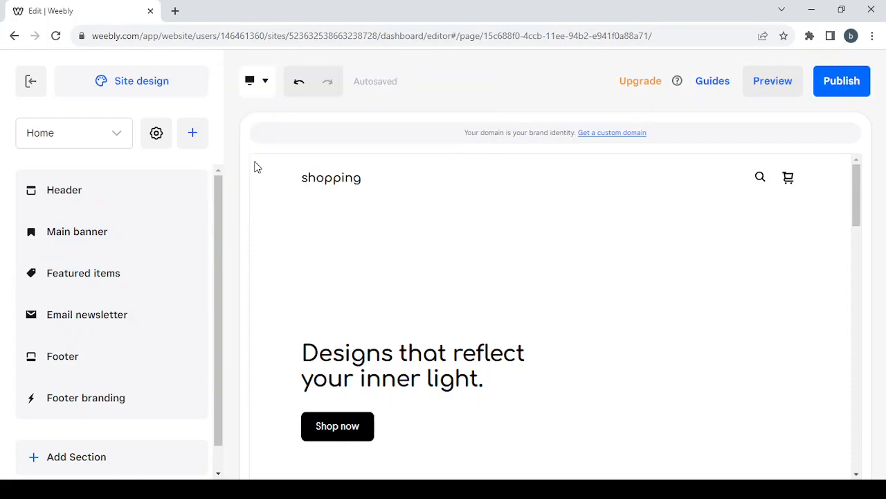
Browse the Featured Items, Email newsletter and Header sections, then open and close the add-content menu
{"action": "left_click", "coordinate": [136, 274]}
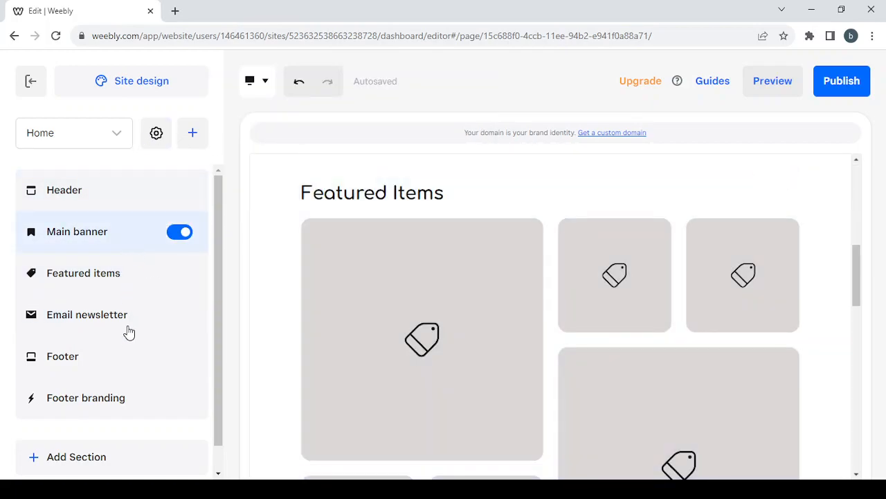
{"action": "left_click", "coordinate": [128, 340]}
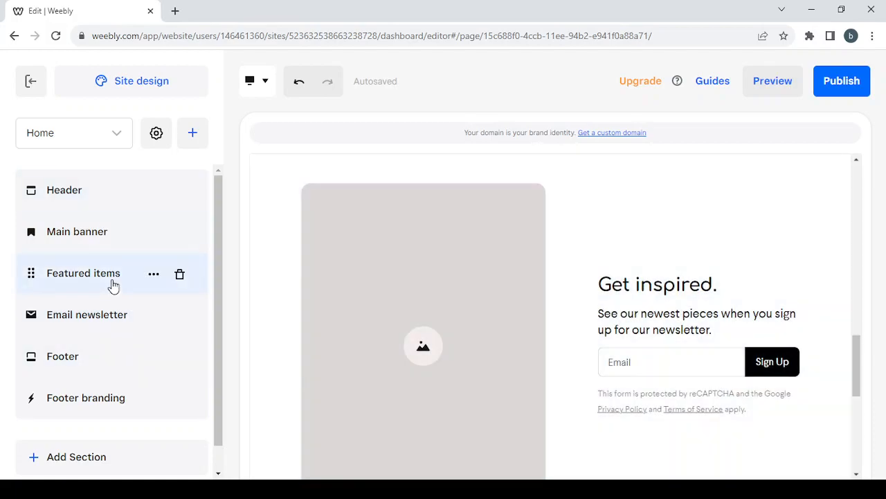
{"action": "left_click", "coordinate": [102, 205]}
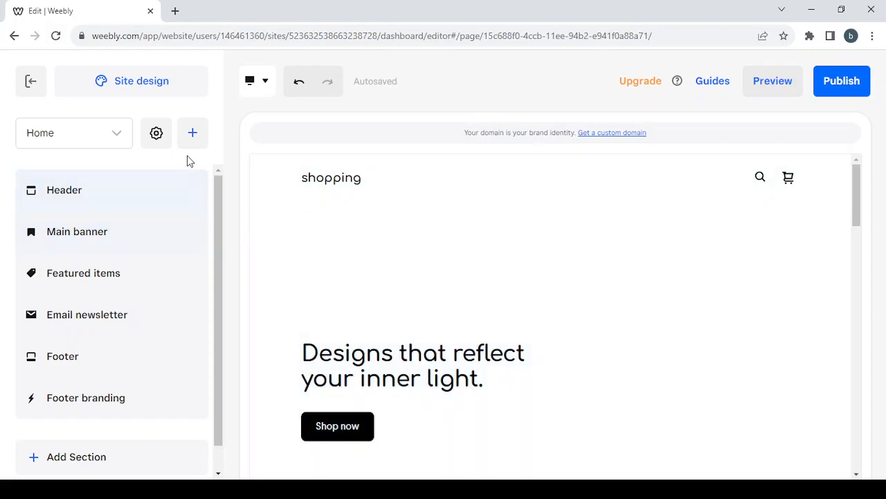
{"action": "left_click", "coordinate": [195, 137]}
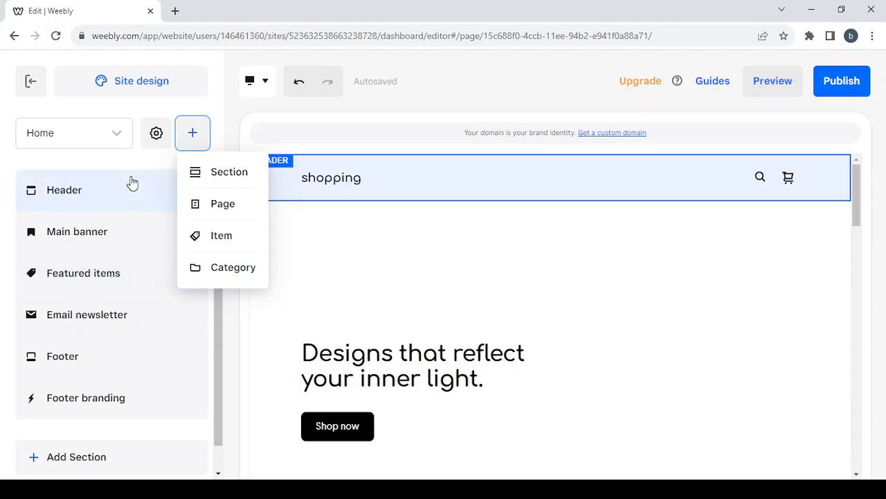
{"action": "left_click", "coordinate": [125, 156]}
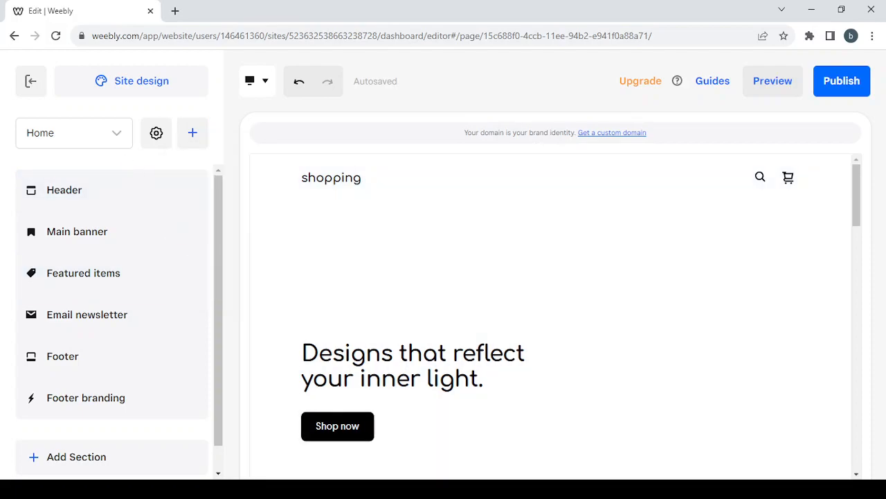